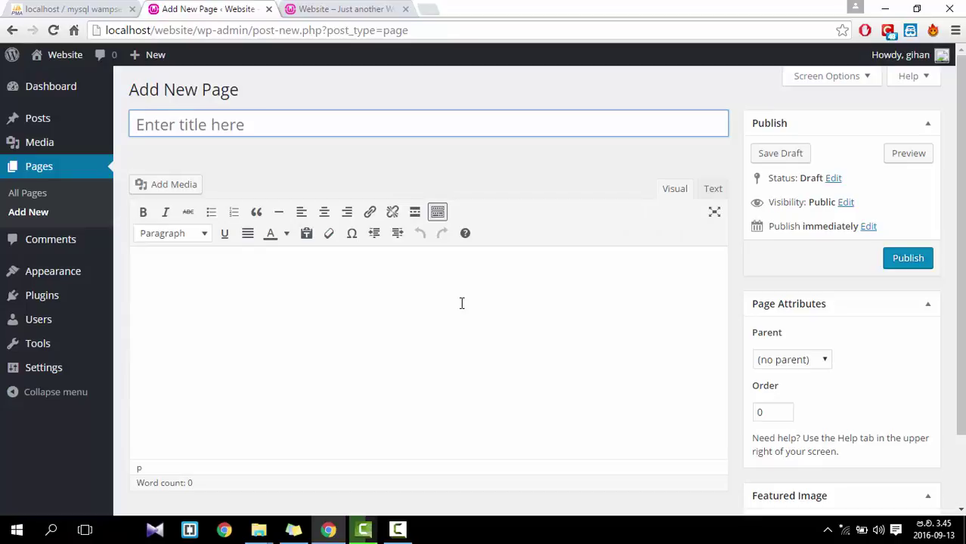
- Title the new page "First Page" and enter "this is my first page" as its body text
{"action": "type", "text": "F"}
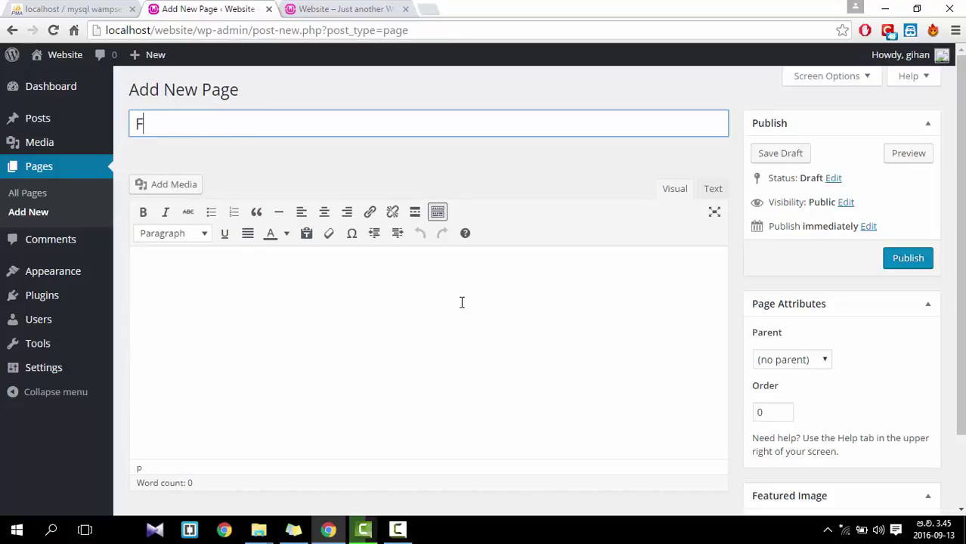
{"action": "type", "text": "irst Page"}
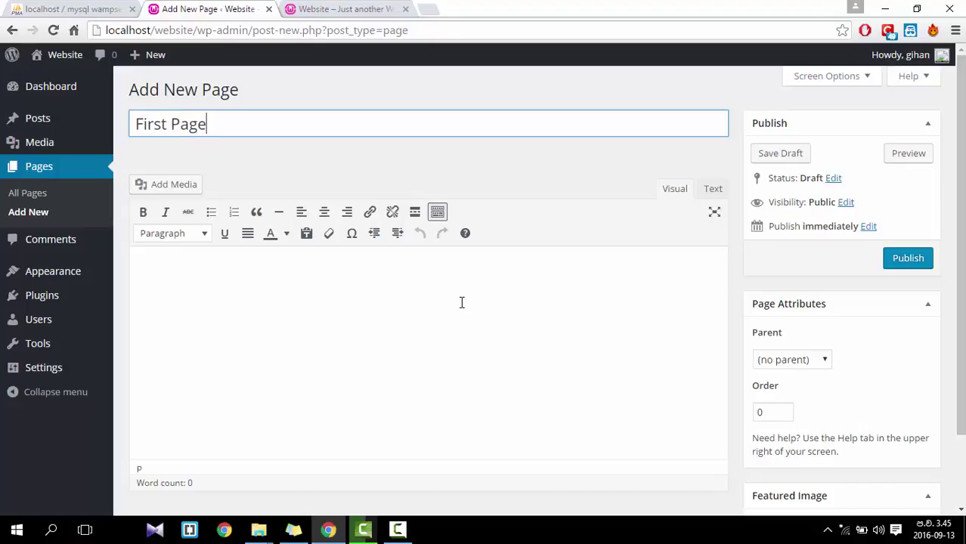
{"action": "left_click", "coordinate": [415, 340]}
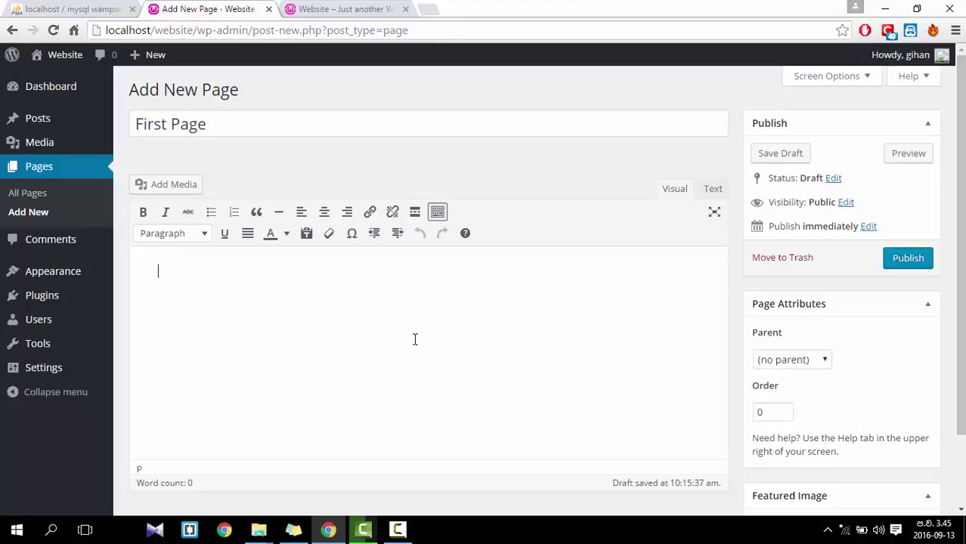
{"action": "type", "text": "this ia"}
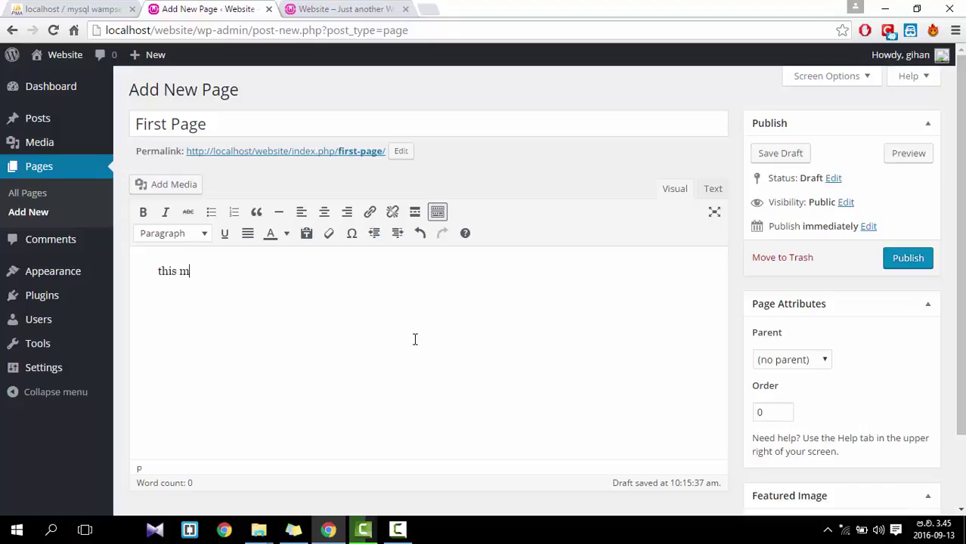
{"action": "key", "text": "BackSpace"}
{"action": "key", "text": "BackSpace"}
{"action": "type", "text": "is my first page"}
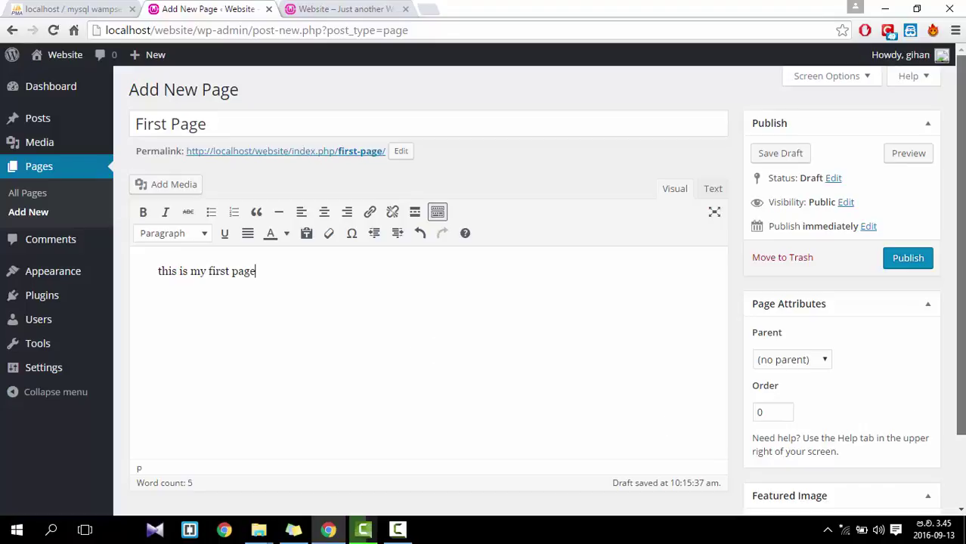
- Keep the page's parent at "(no parent)" and publish the page
{"action": "scroll", "coordinate": [855, 282], "scroll_direction": "down", "scroll_amount": 1}
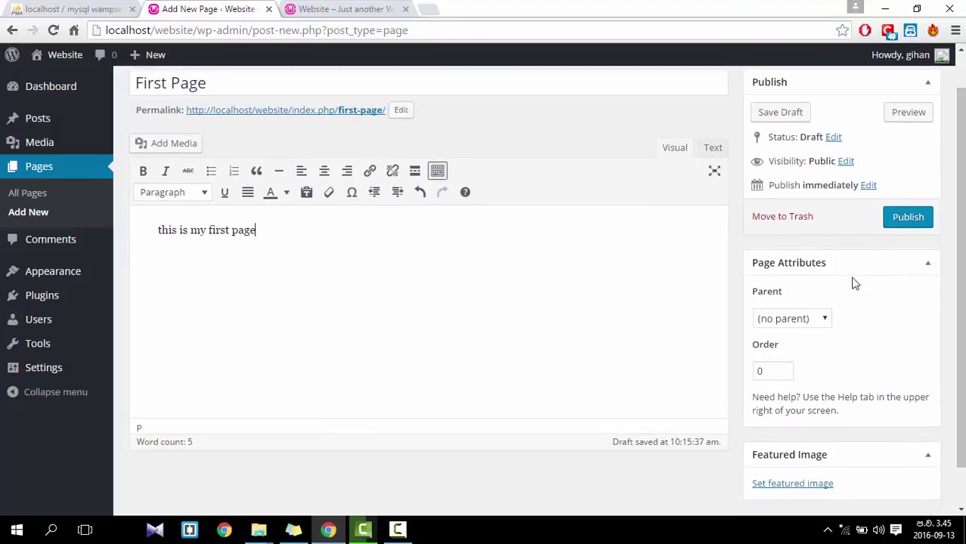
{"action": "left_click", "coordinate": [807, 323]}
{"action": "left_click", "coordinate": [809, 326]}
{"action": "scroll", "coordinate": [962, 289], "scroll_direction": "down", "scroll_amount": 1}
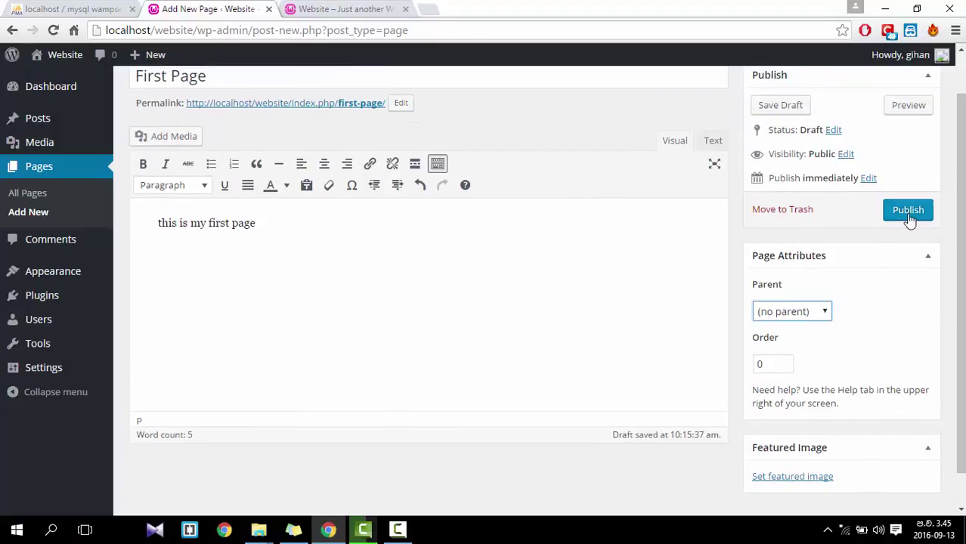
{"action": "left_click", "coordinate": [908, 212]}
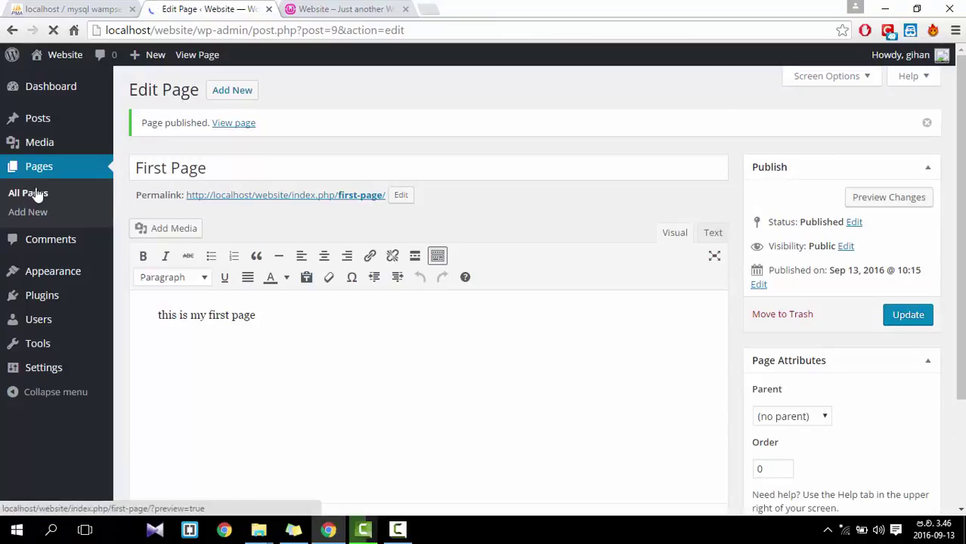
- Look through the site's list of all pages, its media library and its list of posts
{"action": "left_click", "coordinate": [34, 195]}
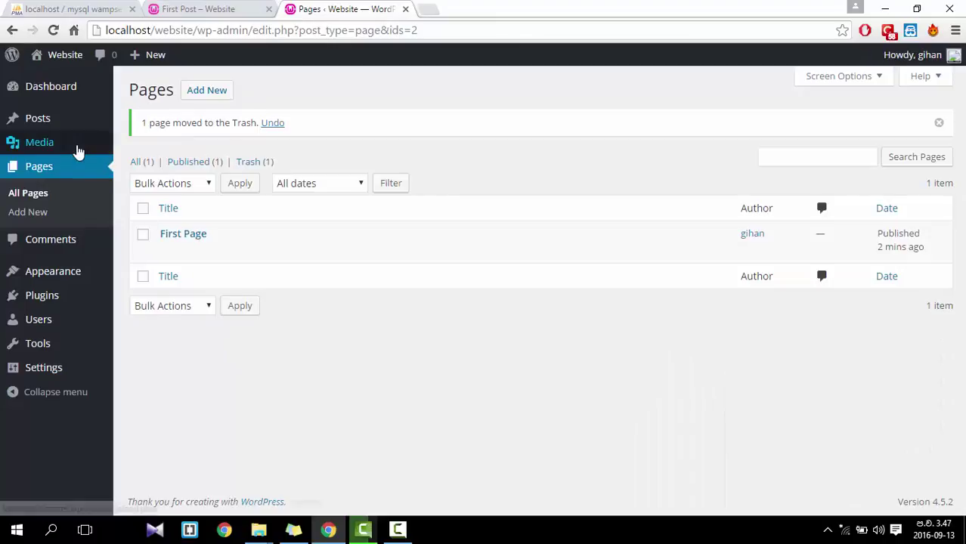
{"action": "left_click", "coordinate": [52, 150]}
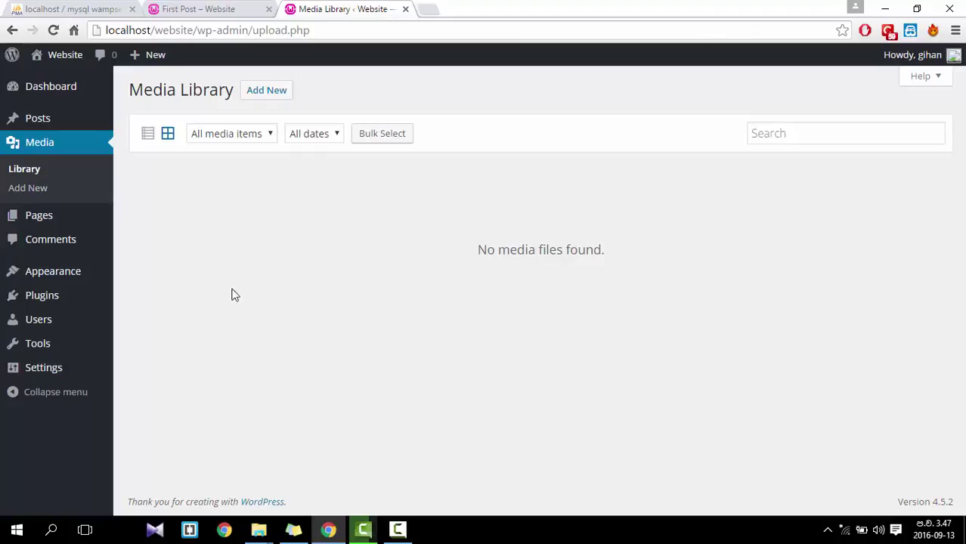
{"action": "left_click", "coordinate": [42, 123]}
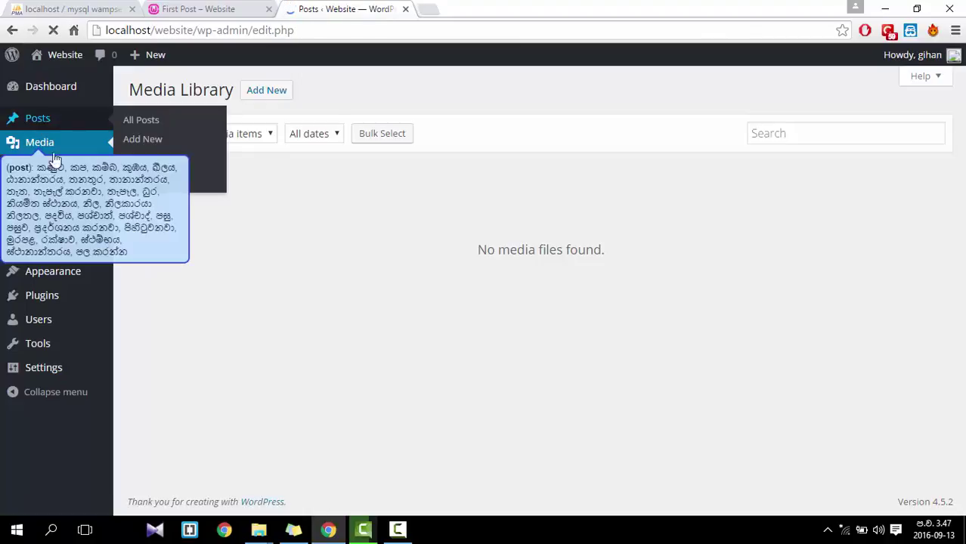
- Open First Page for editing from the list of all pages
{"action": "mouse_move", "coordinate": [56, 265]}
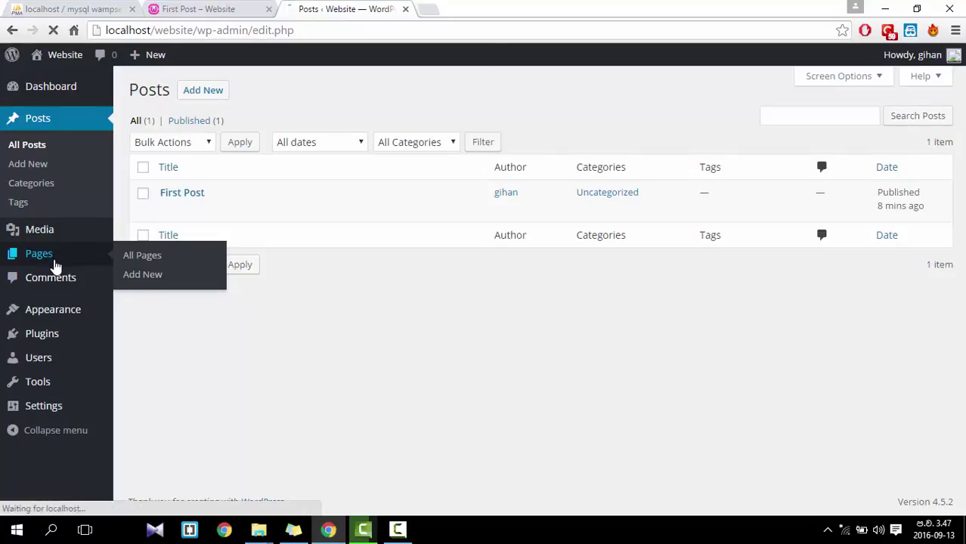
{"action": "left_click", "coordinate": [139, 257]}
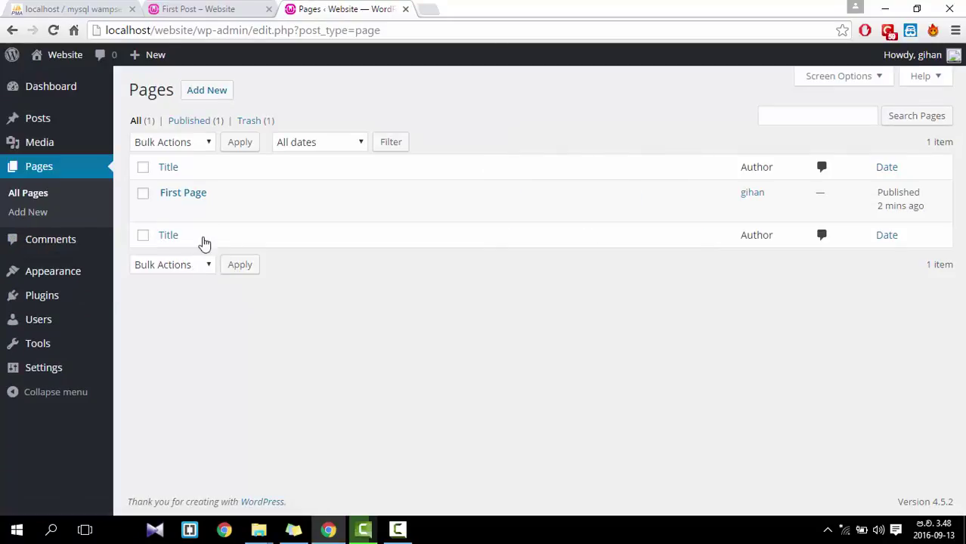
{"action": "mouse_move", "coordinate": [240, 199]}
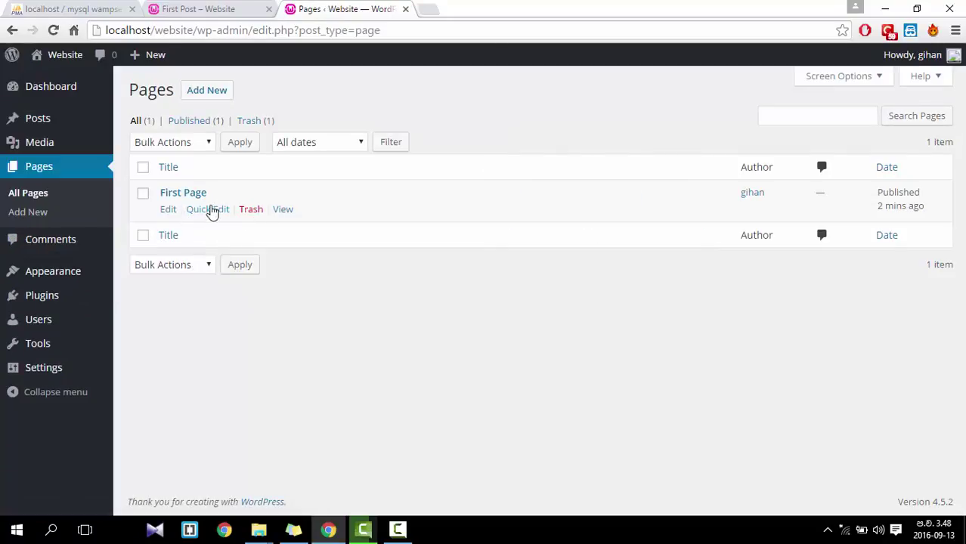
{"action": "left_click", "coordinate": [168, 211]}
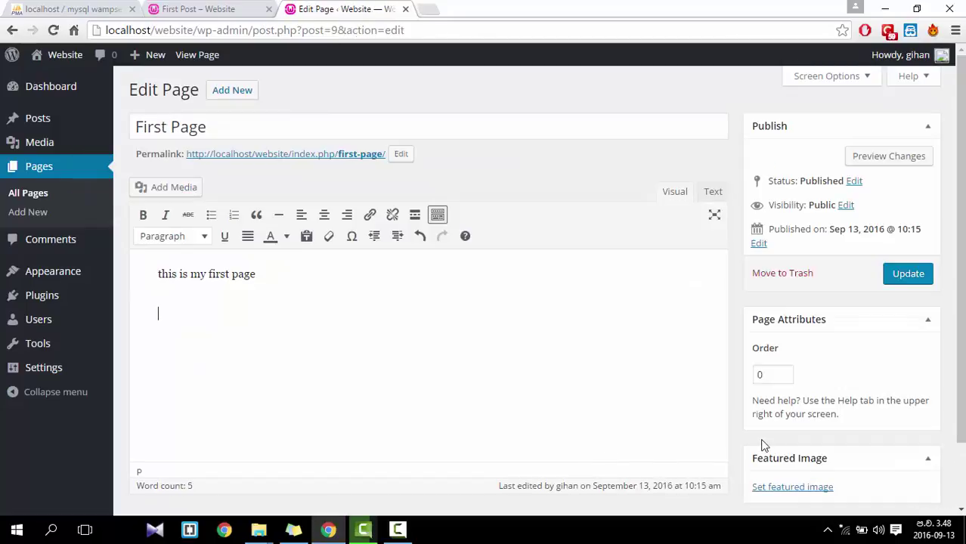
- Start adding media to the page and browse in File Explorer to Images > Battlefield Wallepapers on drive E:
{"action": "left_click", "coordinate": [167, 189]}
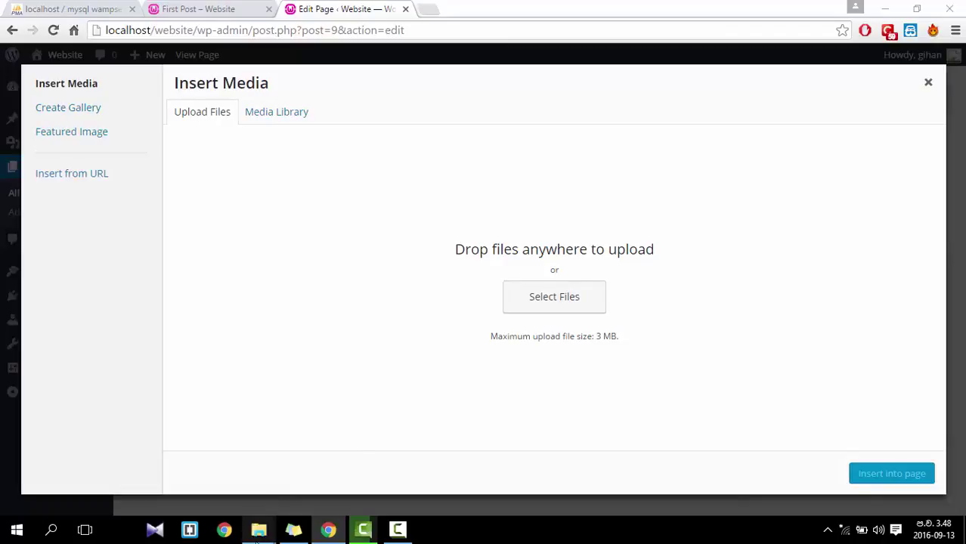
{"action": "mouse_move", "coordinate": [258, 529]}
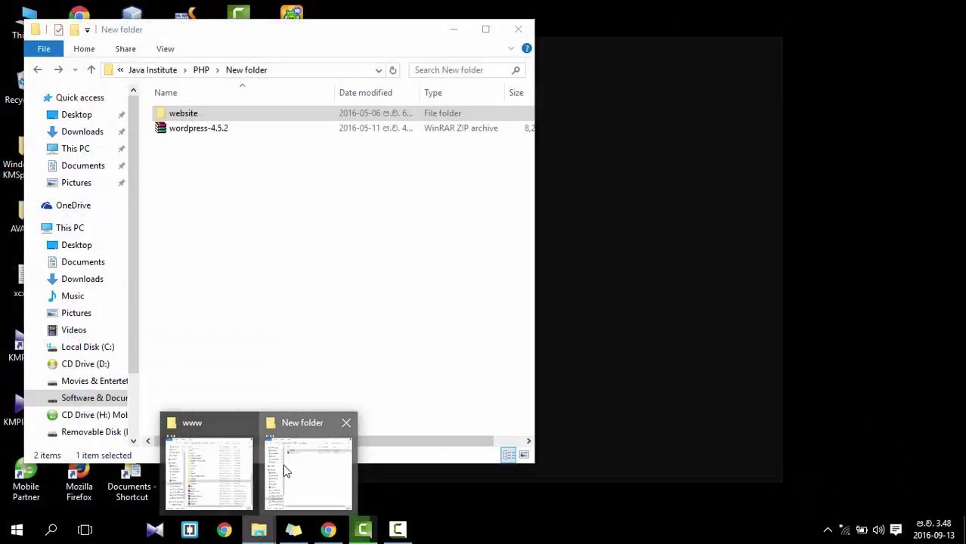
{"action": "left_click", "coordinate": [283, 464]}
{"action": "left_click", "coordinate": [92, 380]}
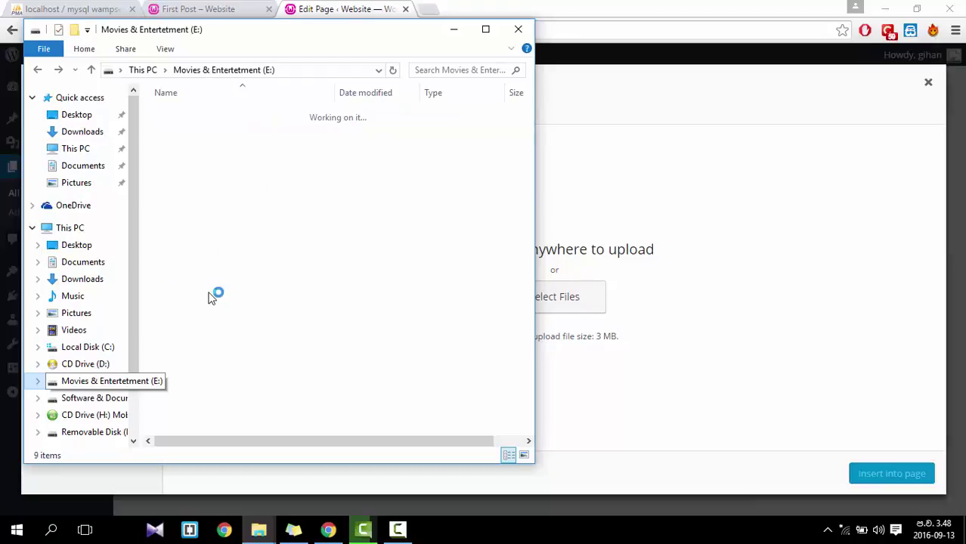
{"action": "double_click", "coordinate": [208, 114]}
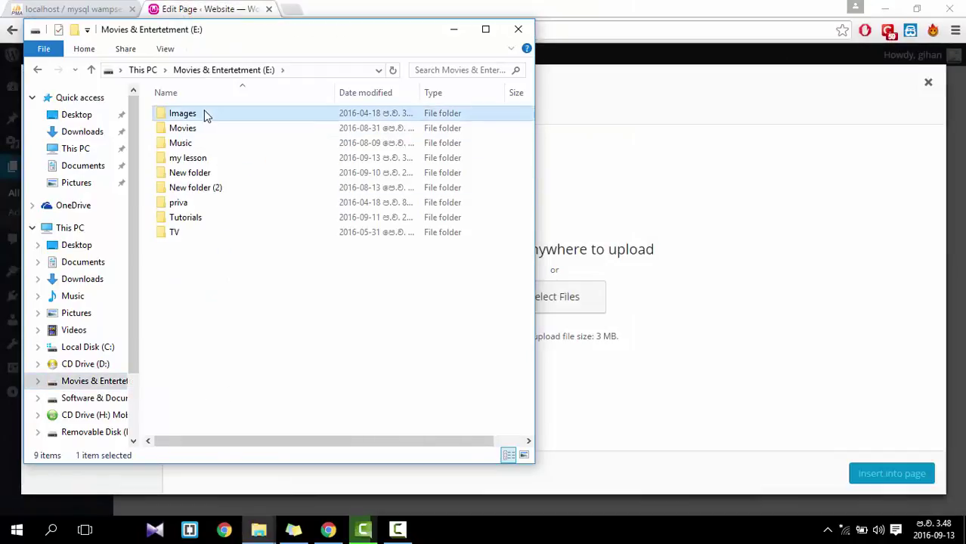
{"action": "double_click", "coordinate": [206, 114]}
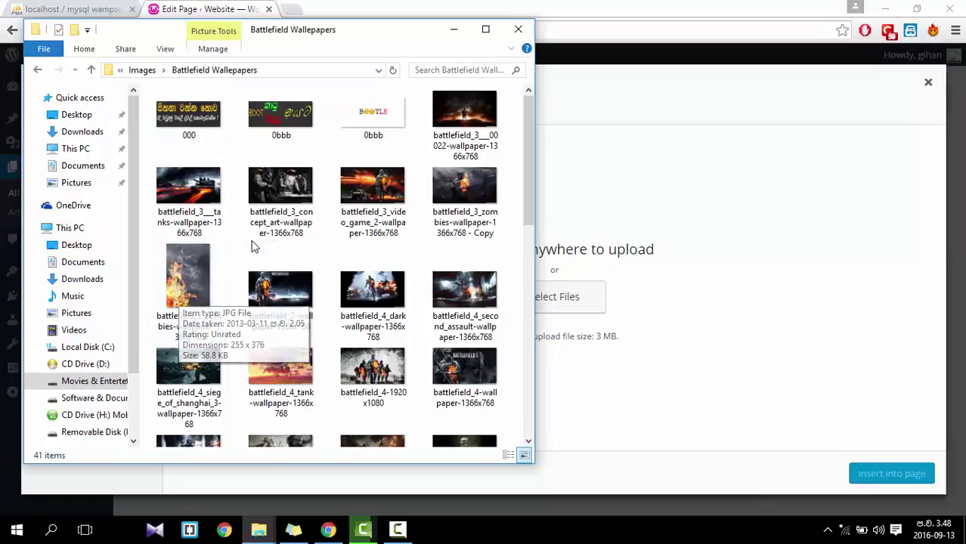
- Upload twelve Battlefield wallpapers, from battlefield_4_siege_of_shanghai_3 through battlefield_38, to the media library
{"action": "left_click_drag", "start_coordinate": [527, 215], "coordinate": [520, 276]}
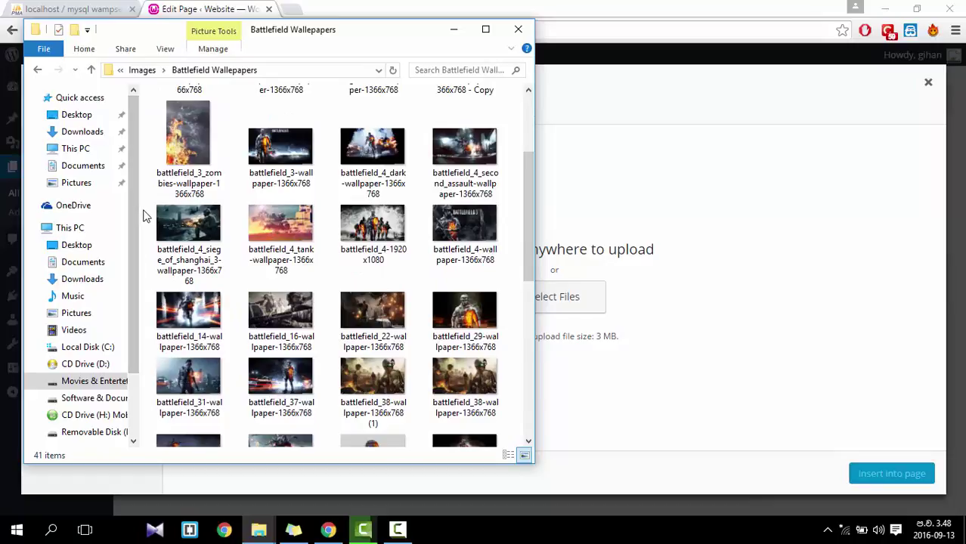
{"action": "left_click_drag", "start_coordinate": [146, 215], "coordinate": [461, 378]}
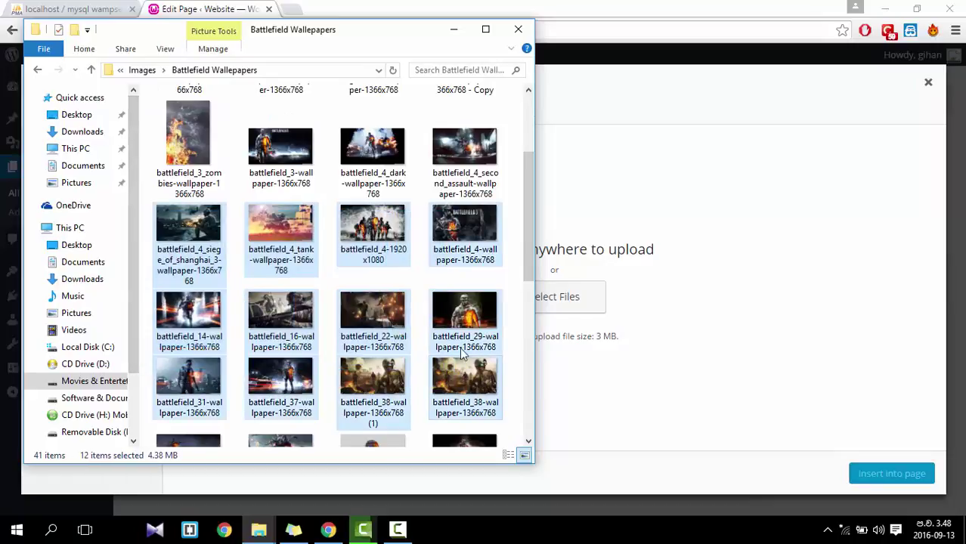
{"action": "left_click_drag", "start_coordinate": [458, 257], "coordinate": [594, 261]}
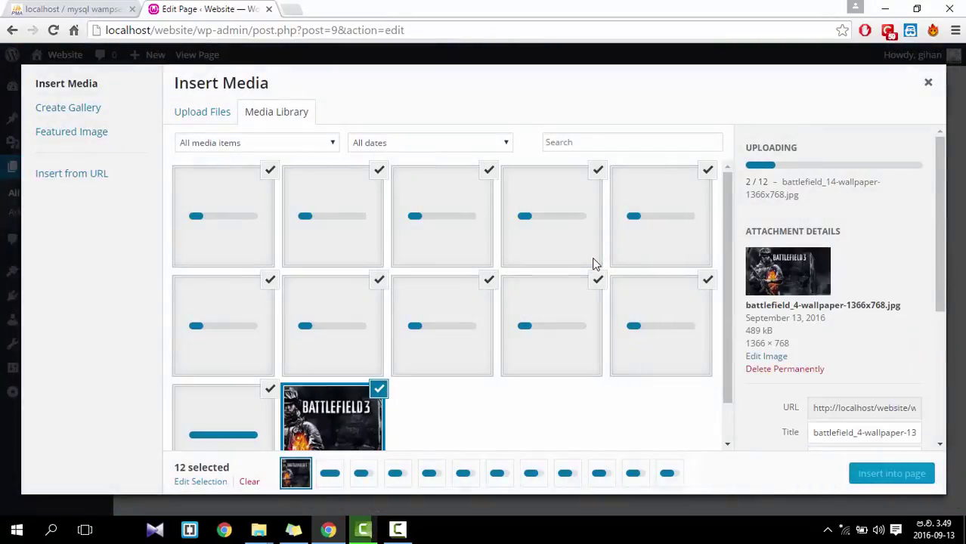
- Select only the battlefield_4-1920x1080.jpg image and shorten its title to "battlefield_4"
{"action": "left_click", "coordinate": [245, 201]}
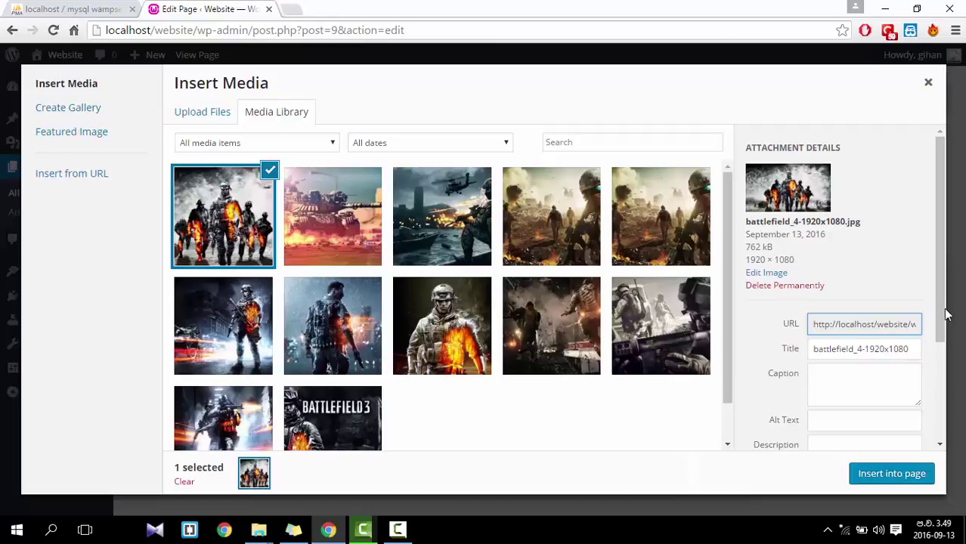
{"action": "left_click_drag", "start_coordinate": [941, 316], "coordinate": [939, 355]}
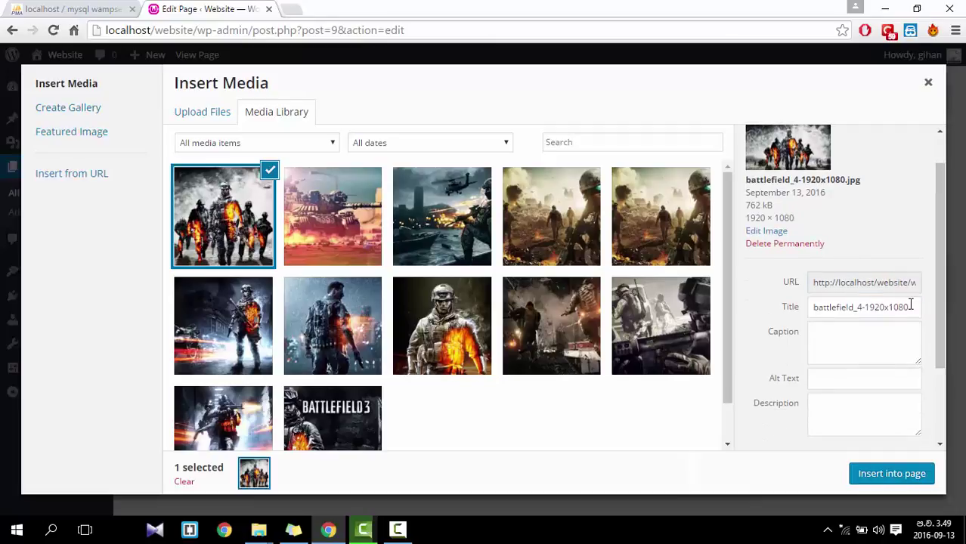
{"action": "left_click_drag", "start_coordinate": [911, 305], "coordinate": [789, 297]}
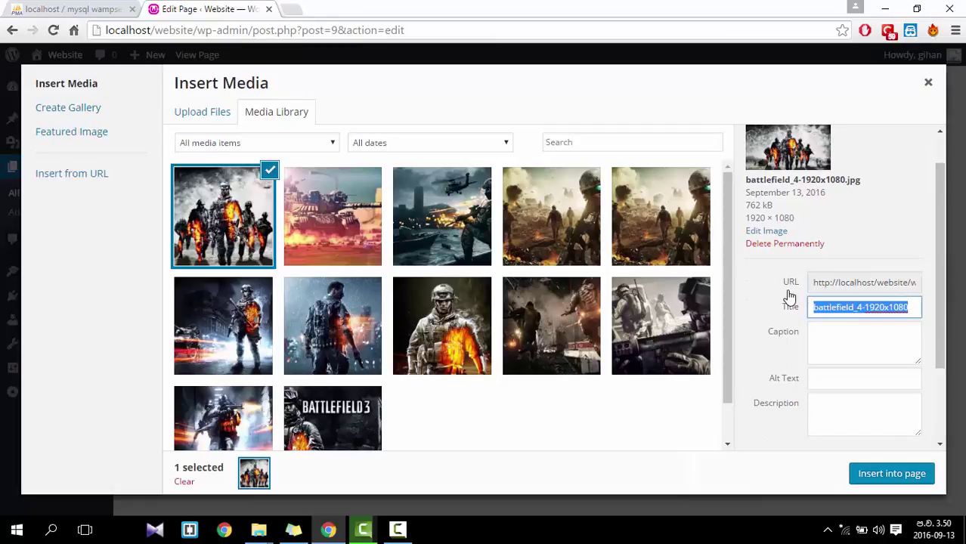
{"action": "left_click", "coordinate": [862, 310]}
{"action": "key", "text": "Delete"}
{"action": "key", "text": "Delete"}
{"action": "key", "text": "Delete"}
{"action": "key", "text": "Delete"}
{"action": "key", "text": "Delete"}
{"action": "key", "text": "Delete"}
{"action": "key", "text": "Delete"}
{"action": "key", "text": "Delete"}
{"action": "key", "text": "Delete"}
{"action": "key", "text": "Delete"}
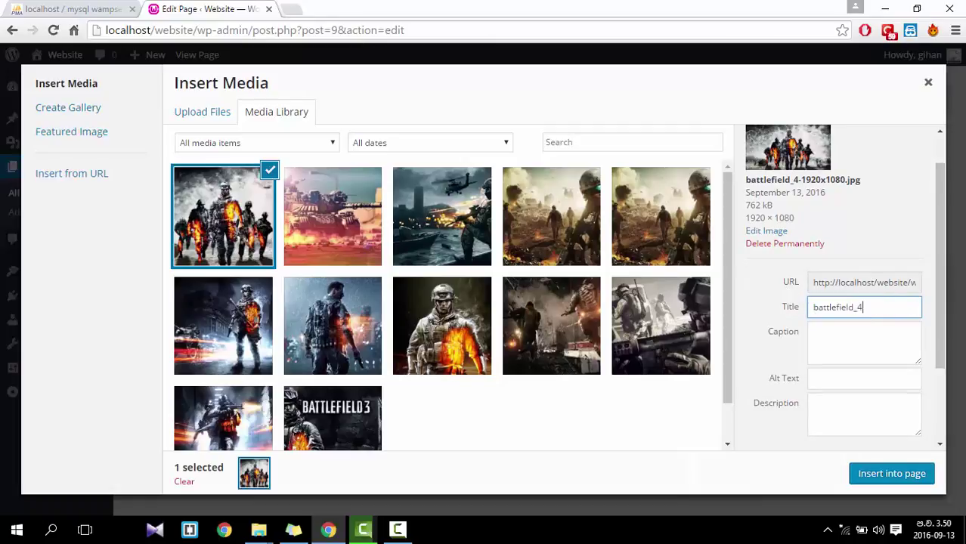
- Give the selected image the alt text "battelfiled 4" and the description "this is best video game"
{"action": "left_click", "coordinate": [832, 336]}
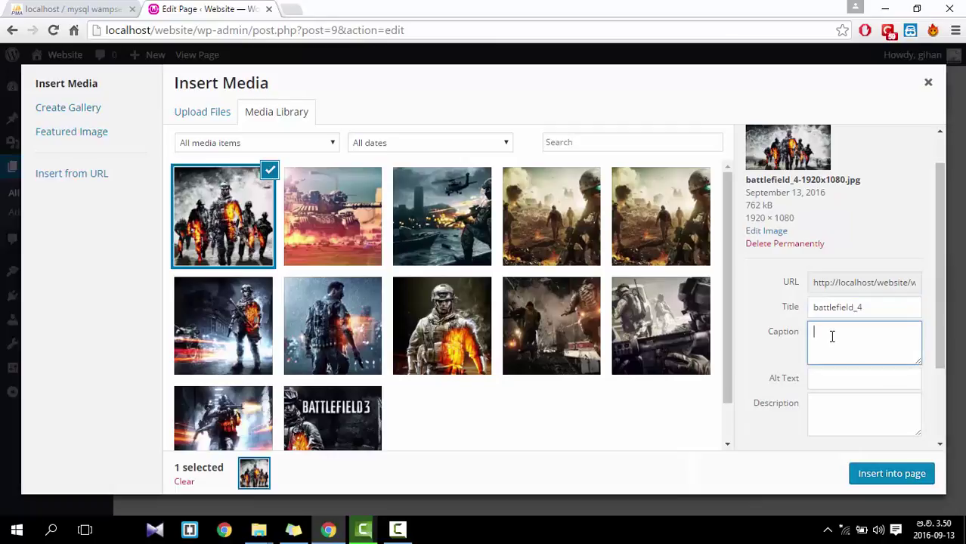
{"action": "left_click", "coordinate": [826, 383]}
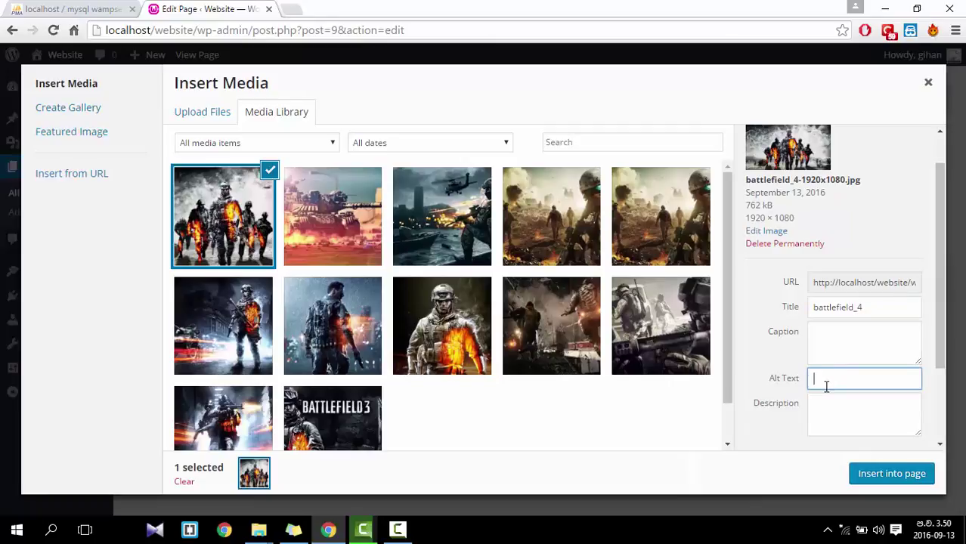
{"action": "left_click", "coordinate": [822, 412]}
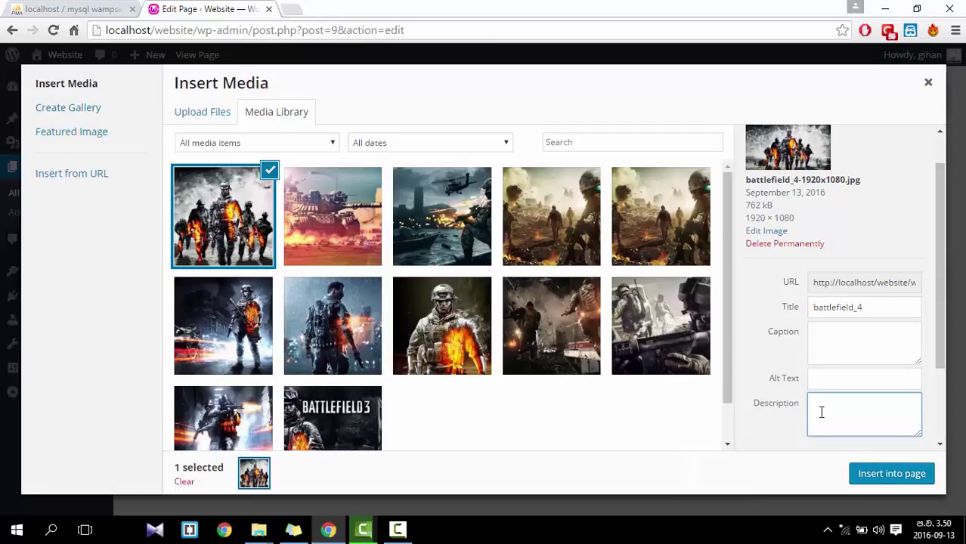
{"action": "left_click", "coordinate": [816, 379]}
{"action": "type", "text": "battlefiled 4"}
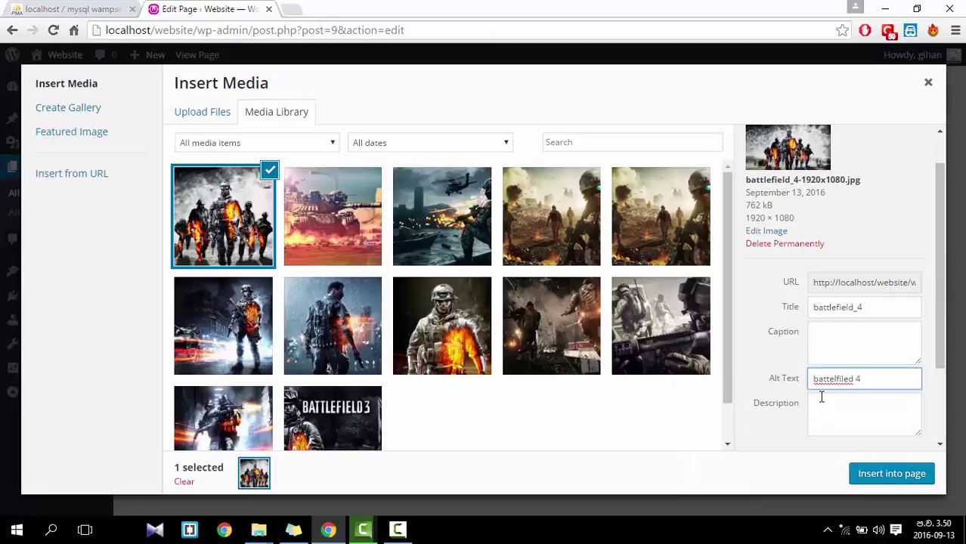
{"action": "left_click", "coordinate": [821, 398]}
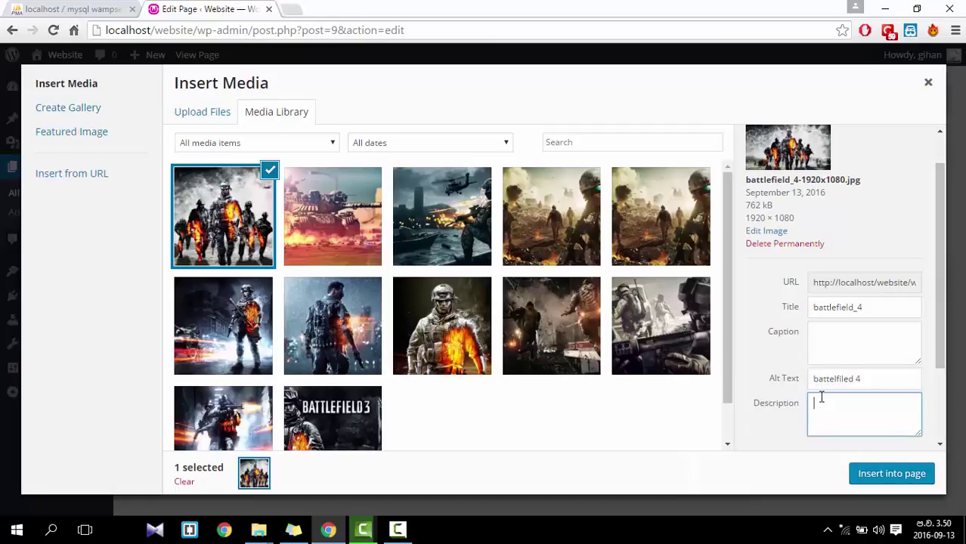
{"action": "type", "text": "this is best video game"}
- Insert the image into the page and align it to the center
{"action": "left_click", "coordinate": [867, 474]}
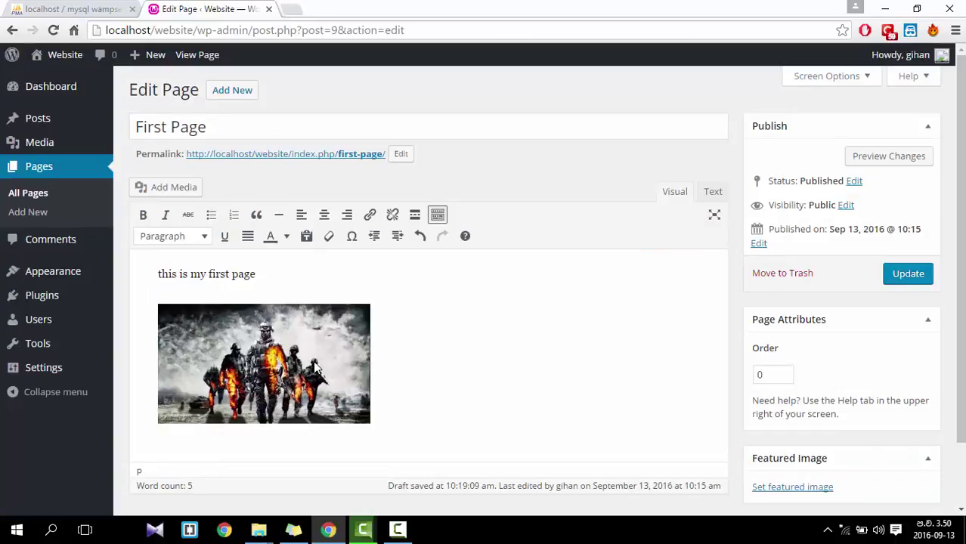
{"action": "left_click", "coordinate": [311, 359]}
{"action": "left_click", "coordinate": [230, 284]}
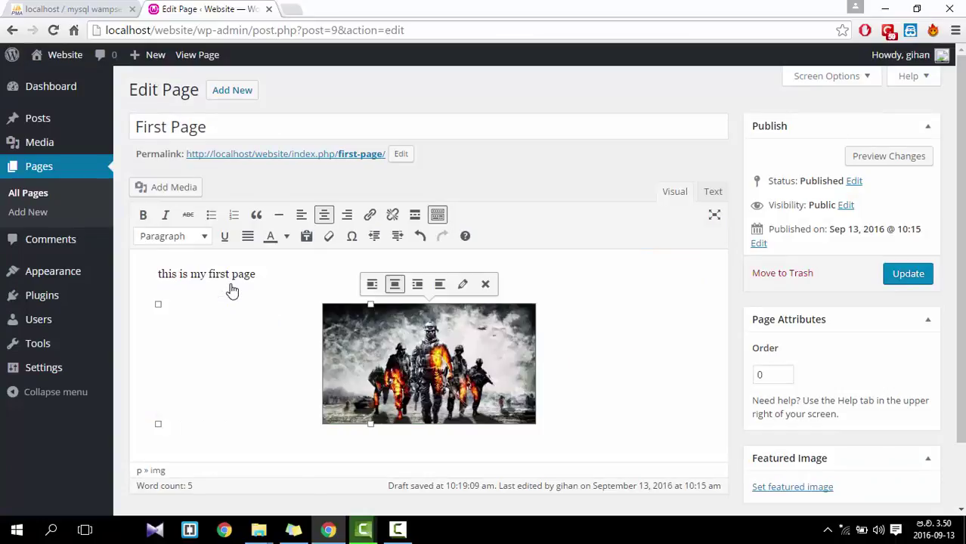
- Open the image details of the Battlefield picture on the page
{"action": "left_click", "coordinate": [460, 286]}
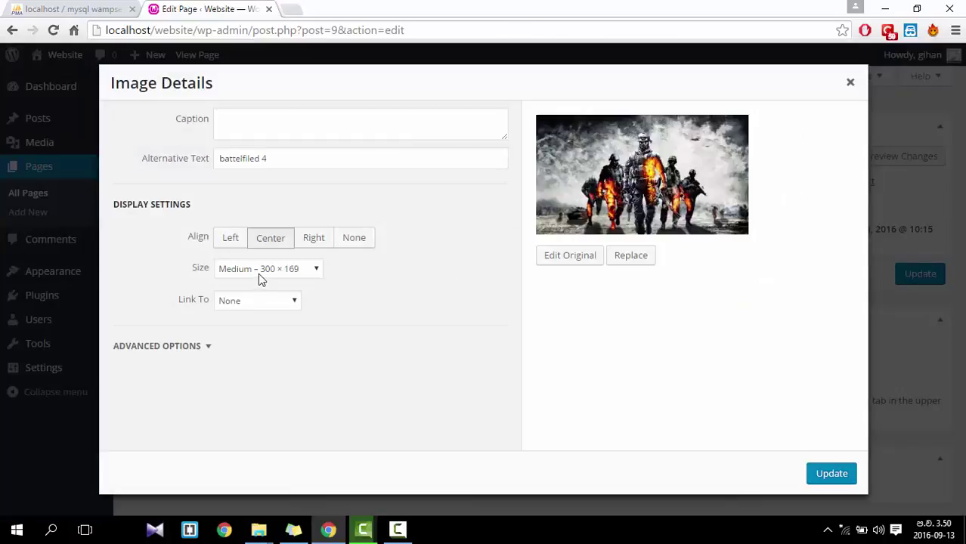
{"action": "left_click", "coordinate": [850, 83]}
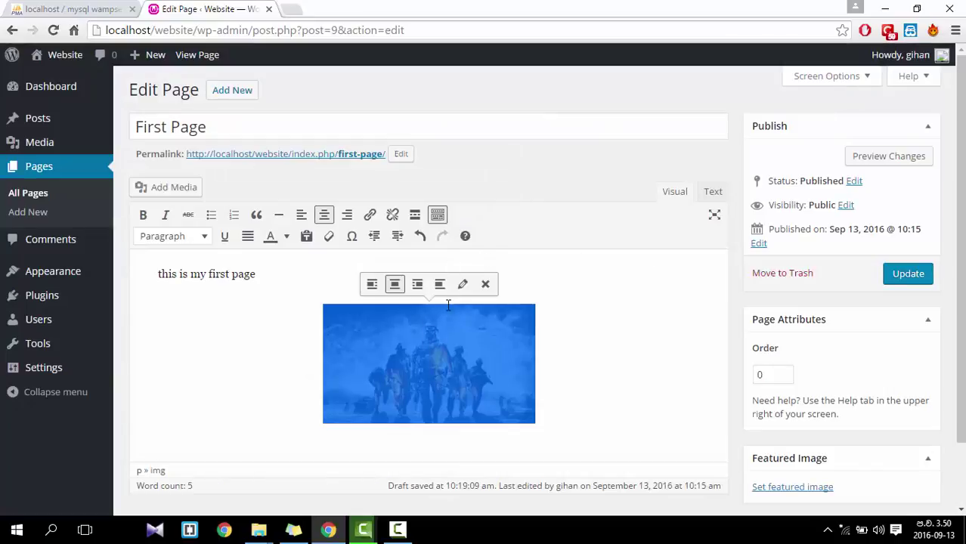
{"action": "left_click", "coordinate": [462, 286]}
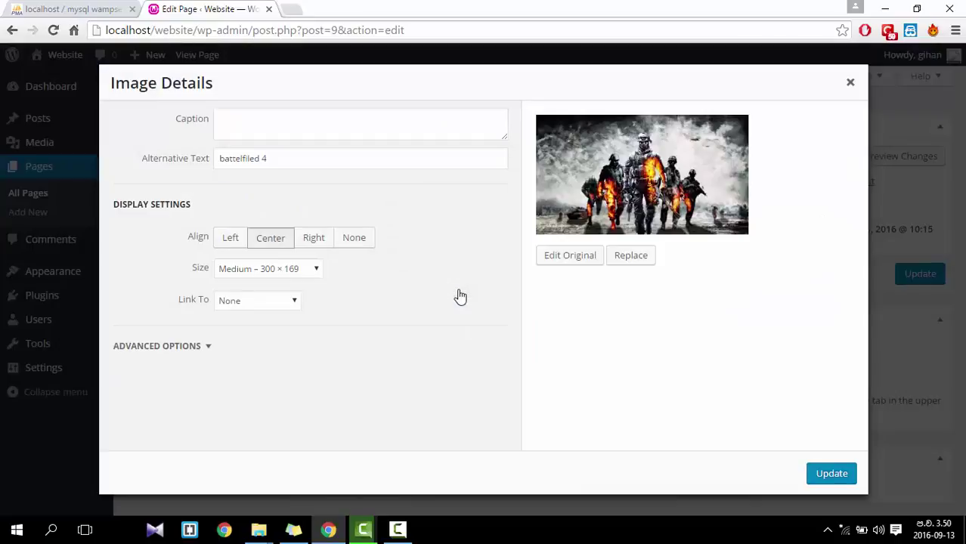
- Try the Full Size 1920 × 1080 display option for the image and set it back to Medium – 300 × 169
{"action": "left_click", "coordinate": [247, 270]}
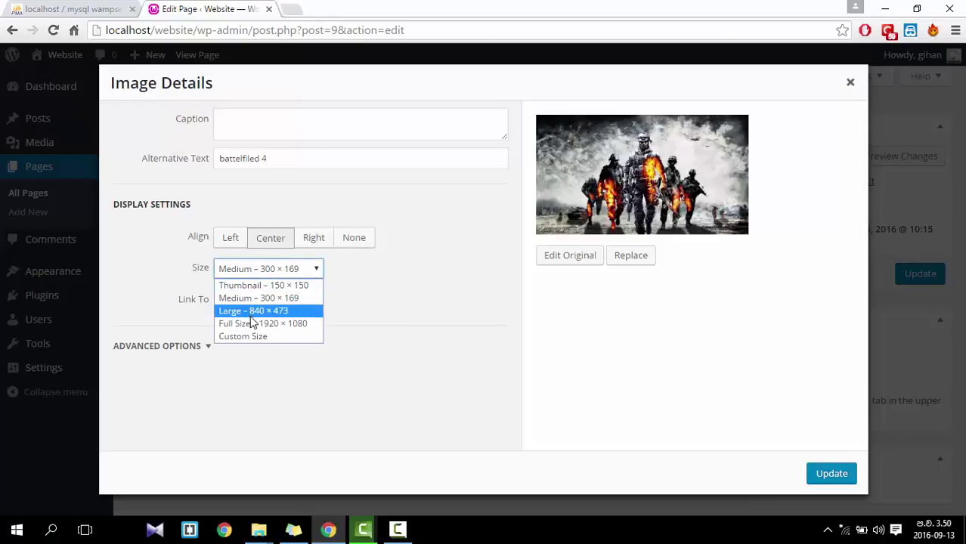
{"action": "left_click", "coordinate": [252, 323]}
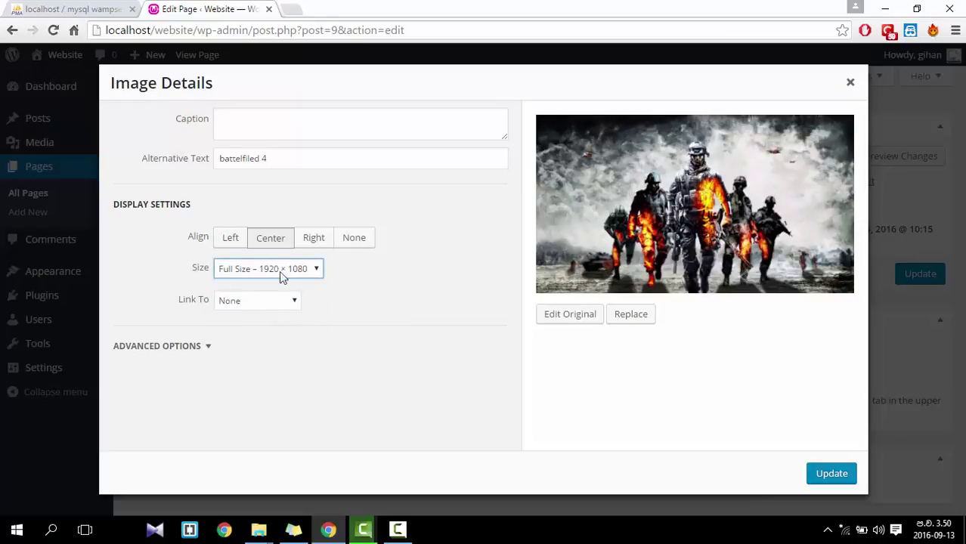
{"action": "left_click", "coordinate": [272, 269]}
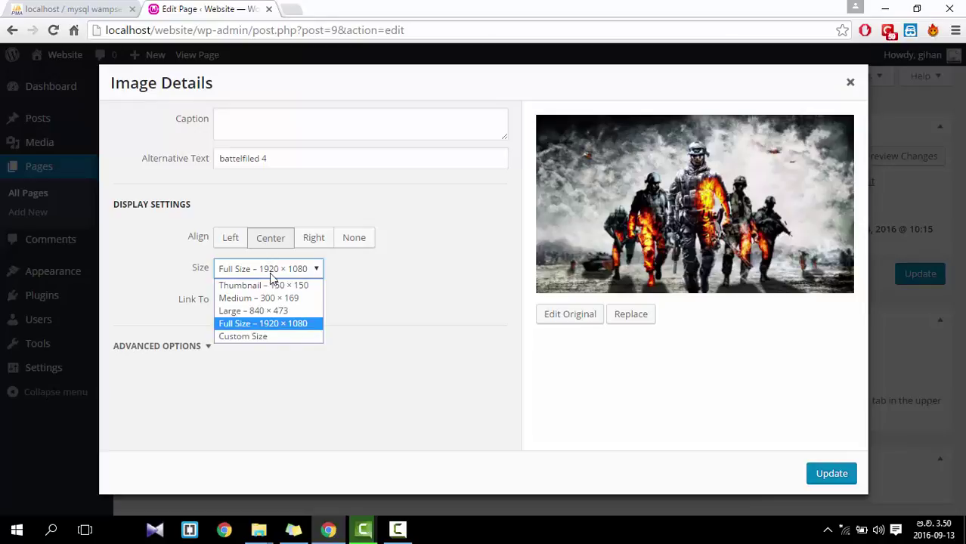
{"action": "left_click", "coordinate": [271, 298]}
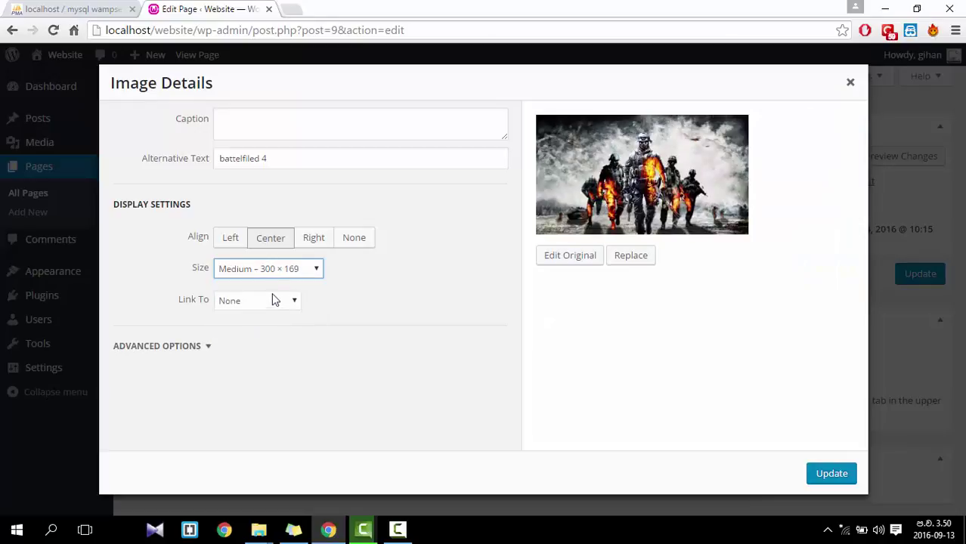
{"action": "left_click", "coordinate": [271, 271]}
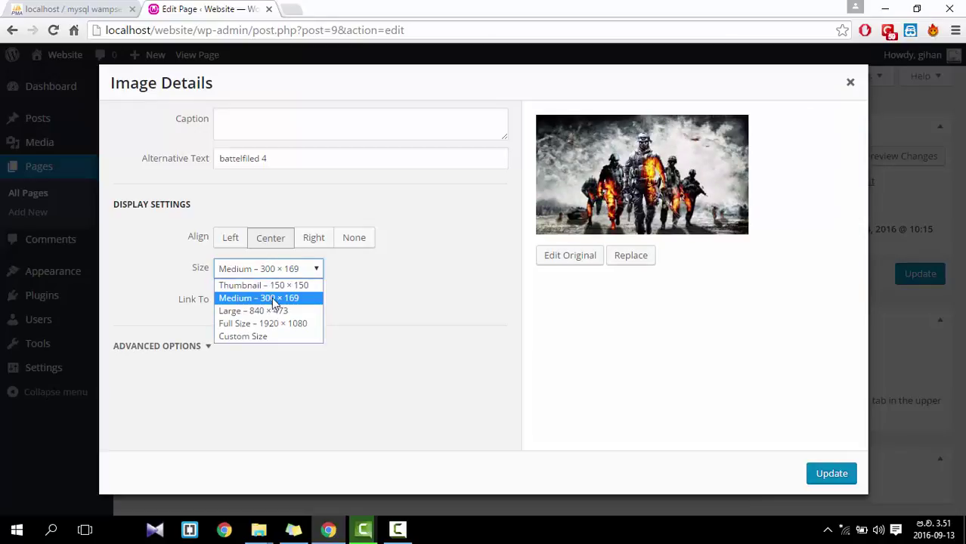
{"action": "left_click", "coordinate": [273, 300]}
{"action": "left_click", "coordinate": [280, 302]}
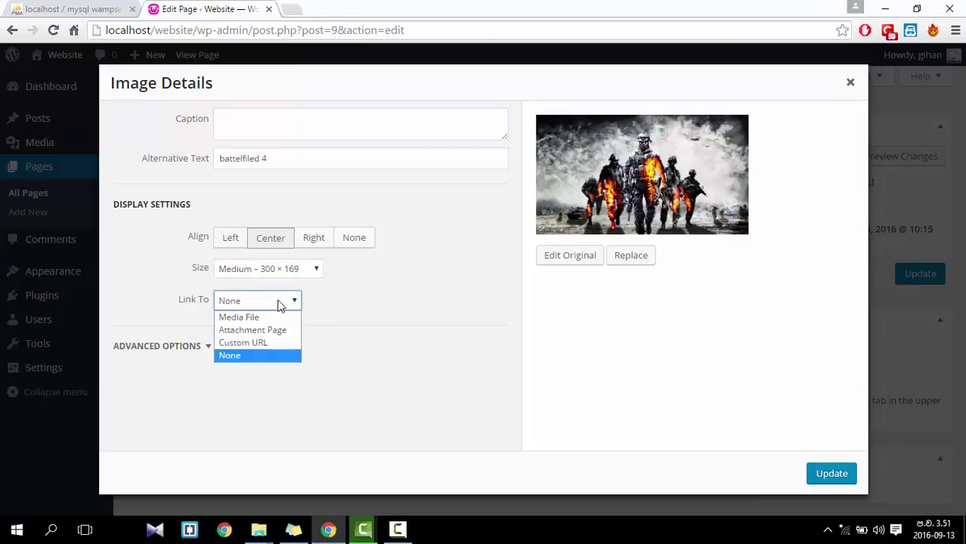
{"action": "left_click", "coordinate": [279, 303]}
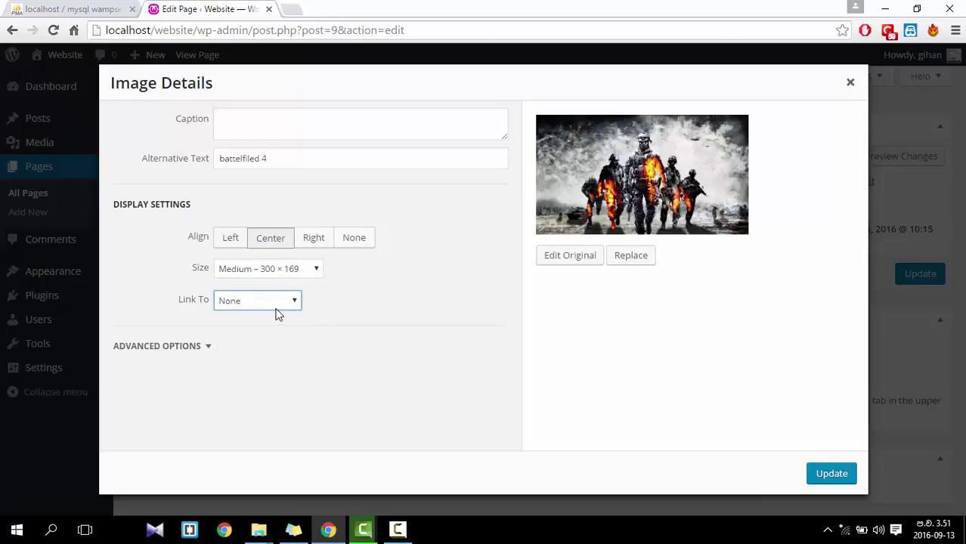
{"action": "left_click", "coordinate": [277, 306]}
{"action": "left_click", "coordinate": [268, 340]}
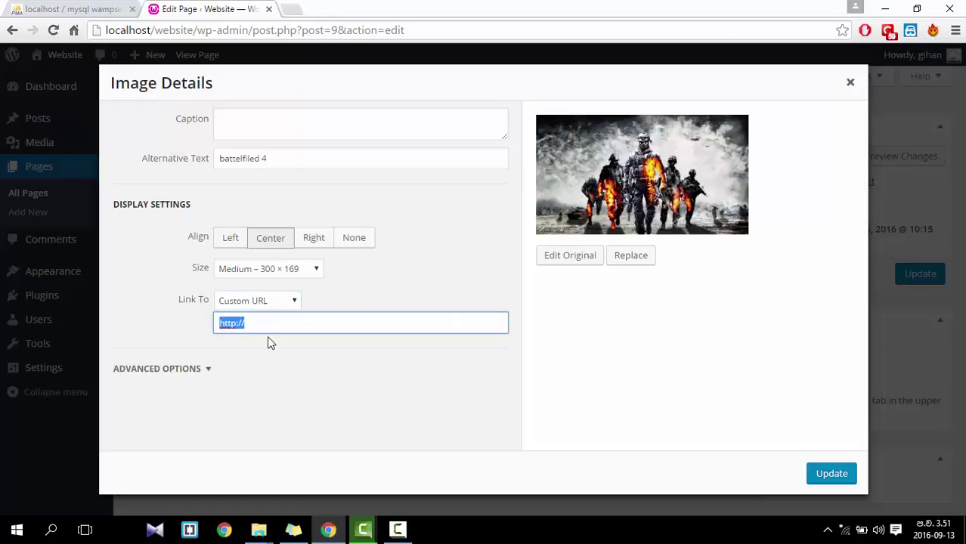
{"action": "left_click", "coordinate": [267, 330]}
{"action": "left_click", "coordinate": [272, 306]}
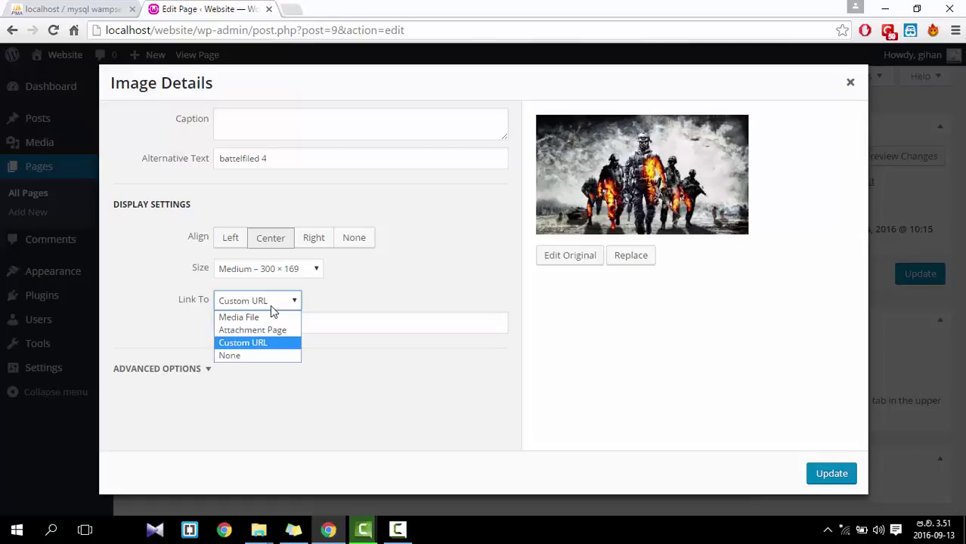
{"action": "left_click", "coordinate": [270, 304]}
{"action": "left_click", "coordinate": [271, 327]}
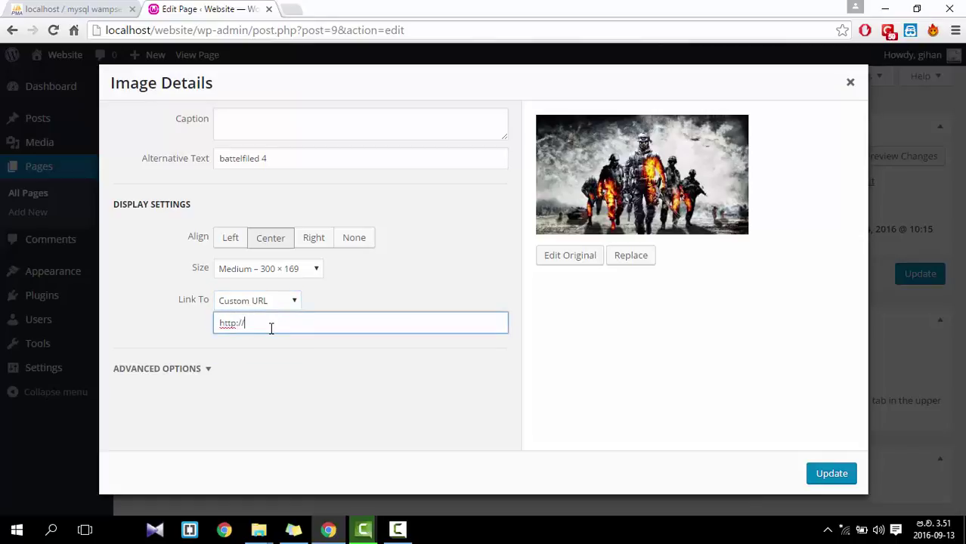
{"action": "type", "text": "www/"}
{"action": "type", "text": "google/"}
{"action": "left_click", "coordinate": [828, 473]}
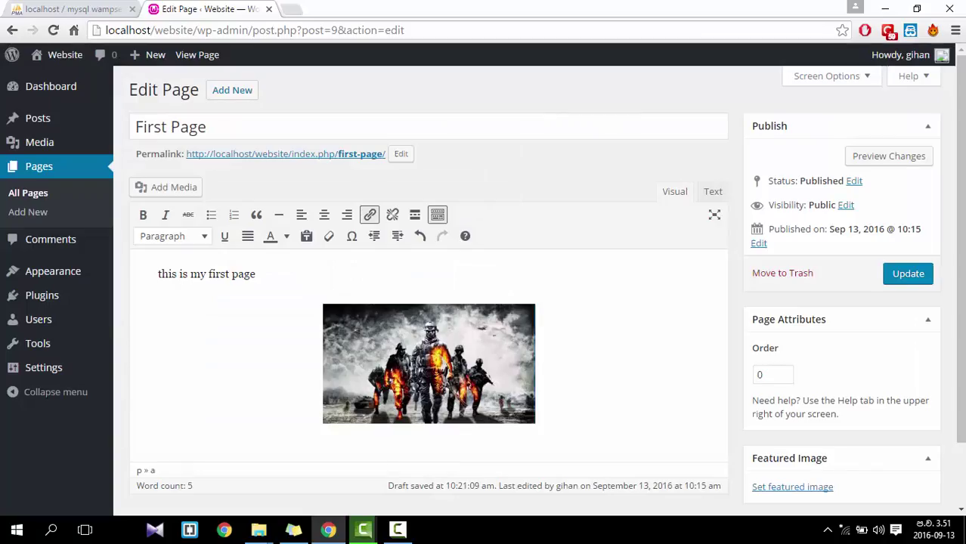
- Update the page and test the image's link in the page preview
{"action": "left_click", "coordinate": [899, 278]}
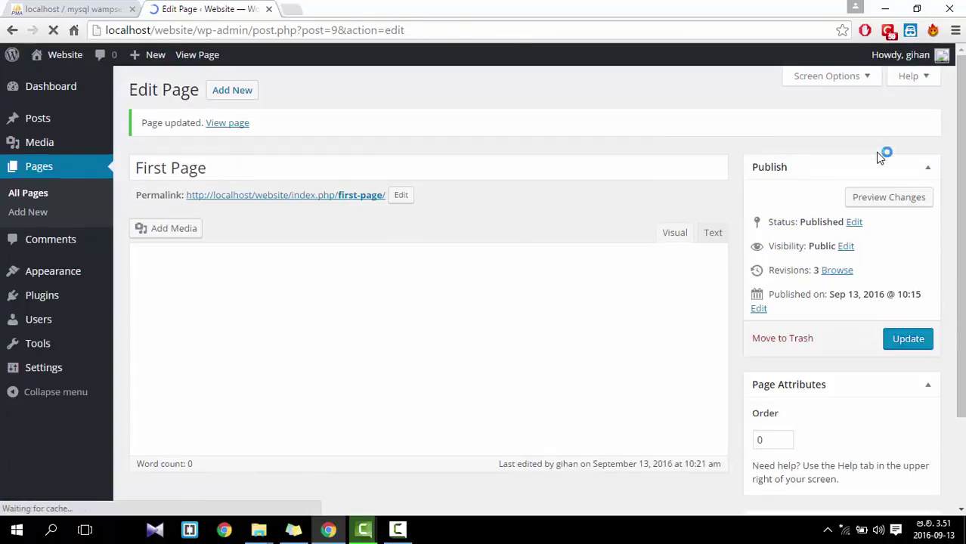
{"action": "left_click", "coordinate": [884, 199]}
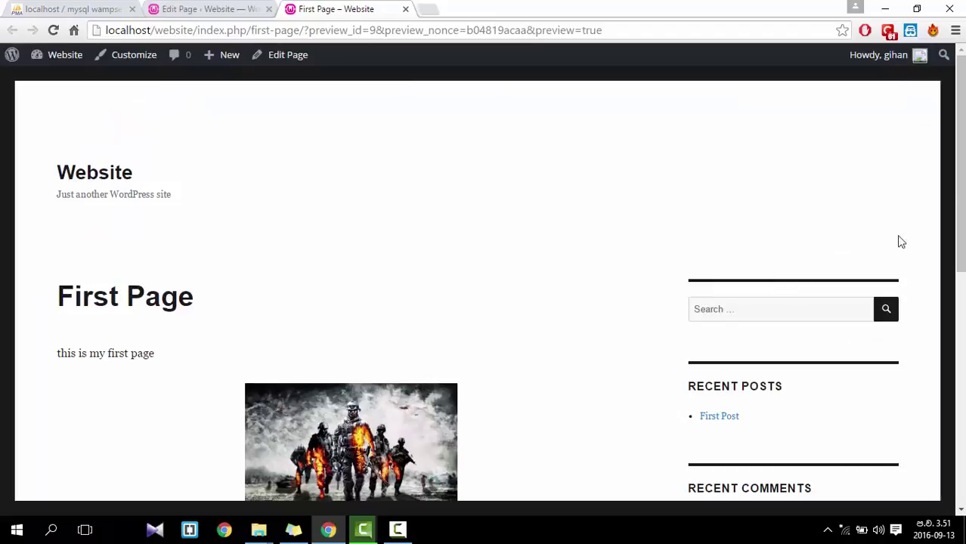
{"action": "scroll", "coordinate": [511, 358], "scroll_direction": "down", "scroll_amount": 3}
{"action": "scroll", "coordinate": [511, 358], "scroll_direction": "up", "scroll_amount": 1}
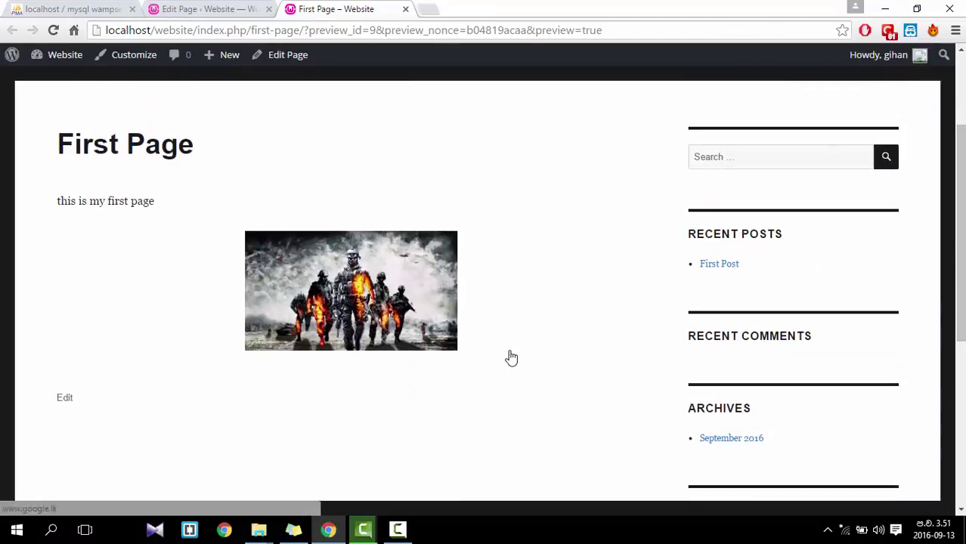
{"action": "left_click", "coordinate": [355, 301]}
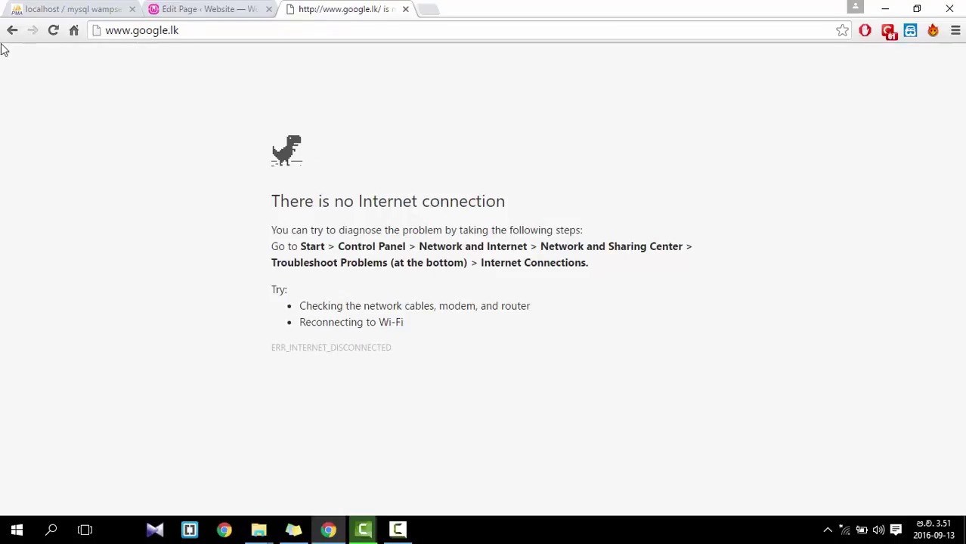
{"action": "left_click", "coordinate": [108, 30]}
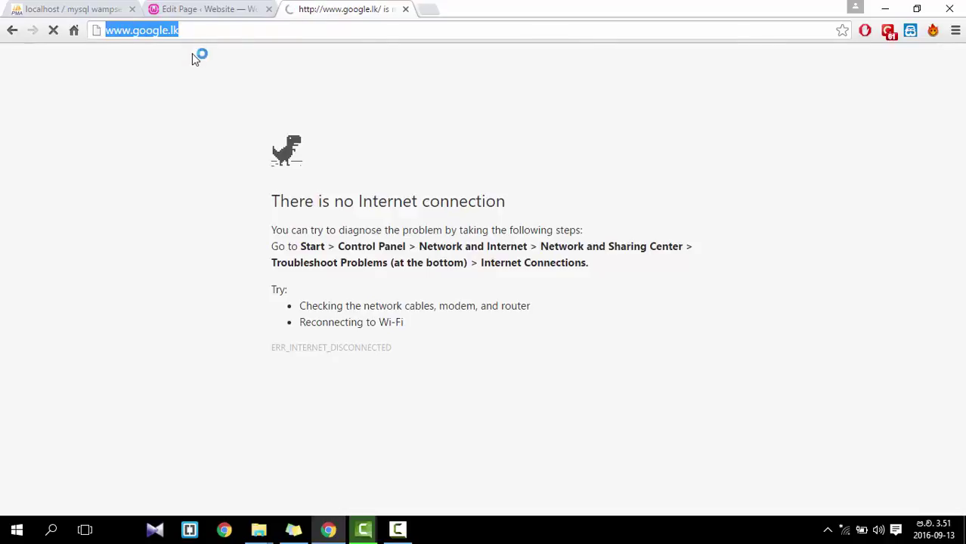
- Return to the page editor and replace the link test tab with a fresh preview of the page
{"action": "left_click", "coordinate": [242, 6]}
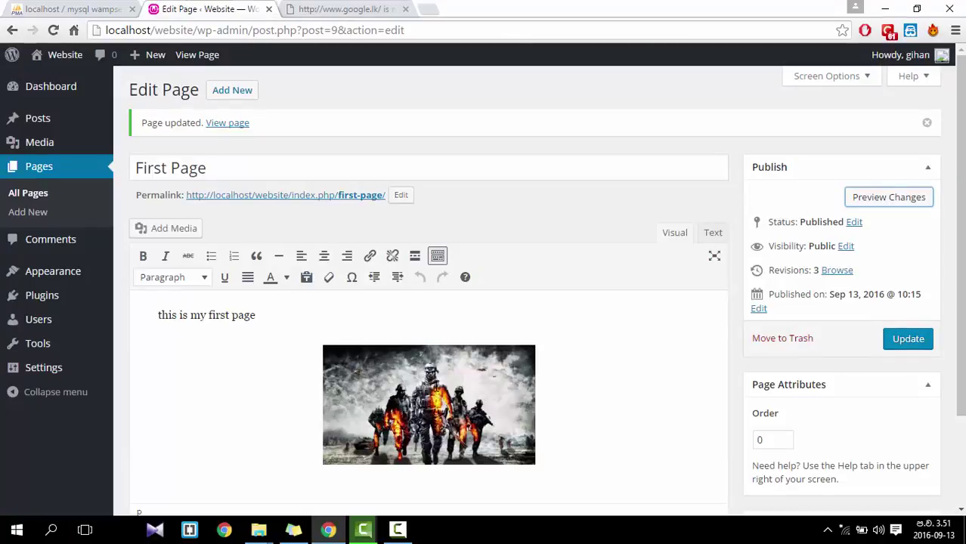
{"action": "left_click", "coordinate": [433, 377]}
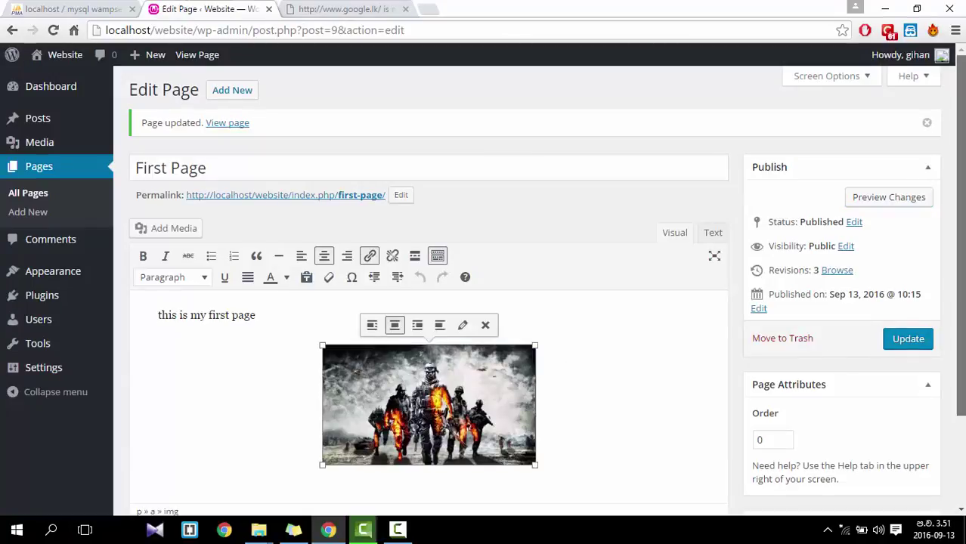
{"action": "scroll", "coordinate": [429, 332], "scroll_direction": "down", "scroll_amount": 2}
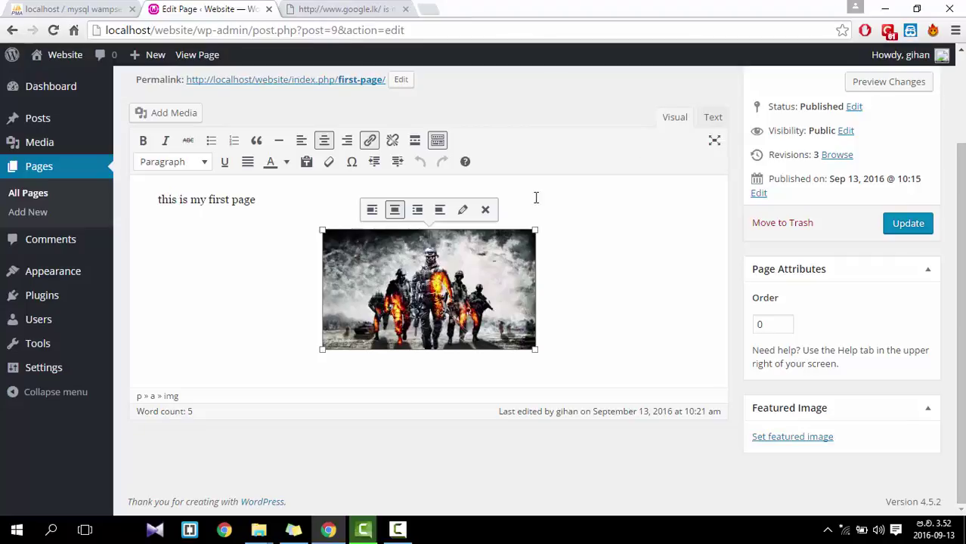
{"action": "right_click", "coordinate": [868, 84]}
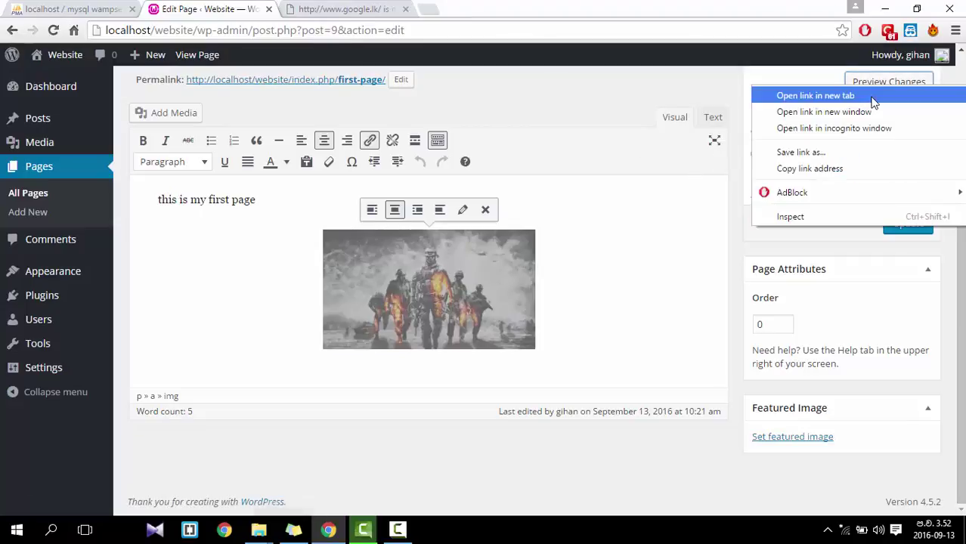
{"action": "left_click", "coordinate": [870, 94]}
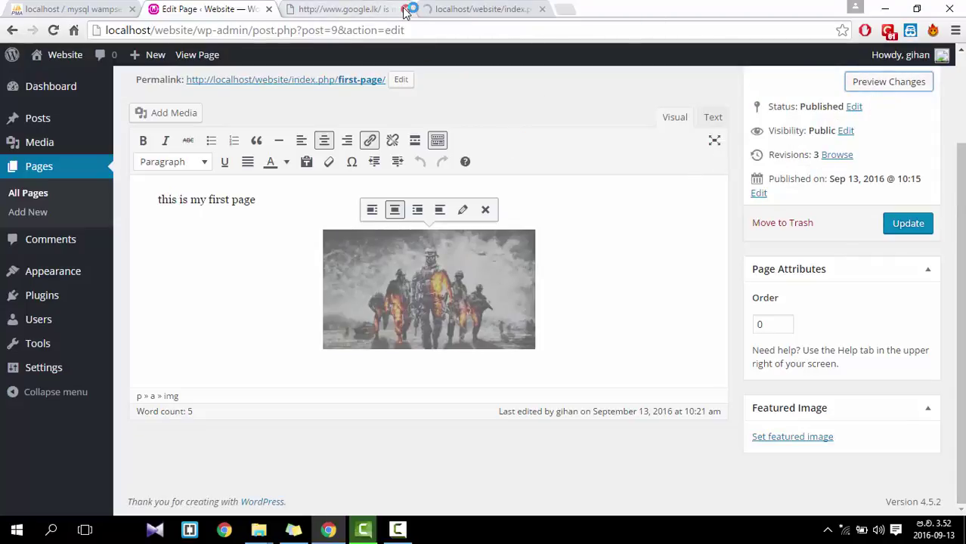
{"action": "left_click", "coordinate": [315, 8]}
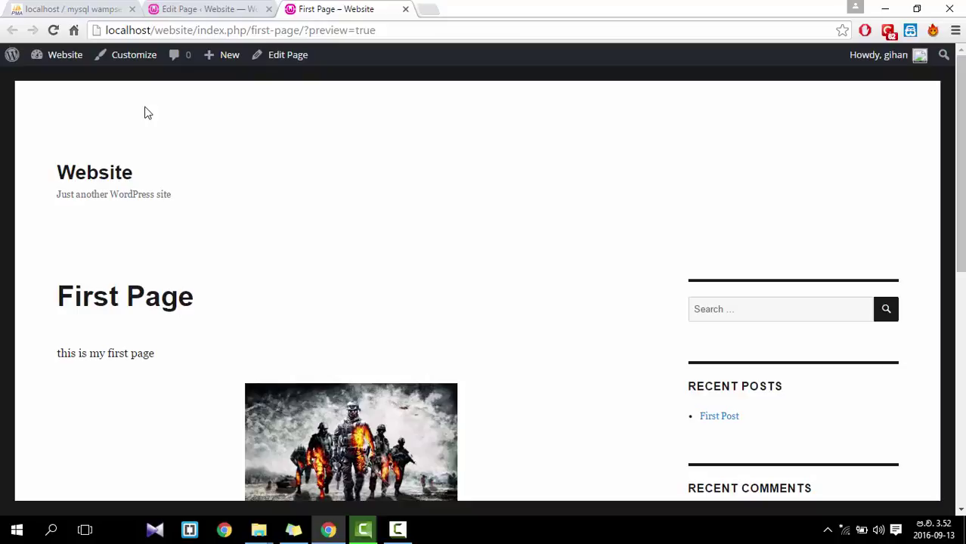
- Set battlefield_37-wallpaper-1366x768.jpg from the media library as the page's featured image
{"action": "left_click", "coordinate": [208, 9]}
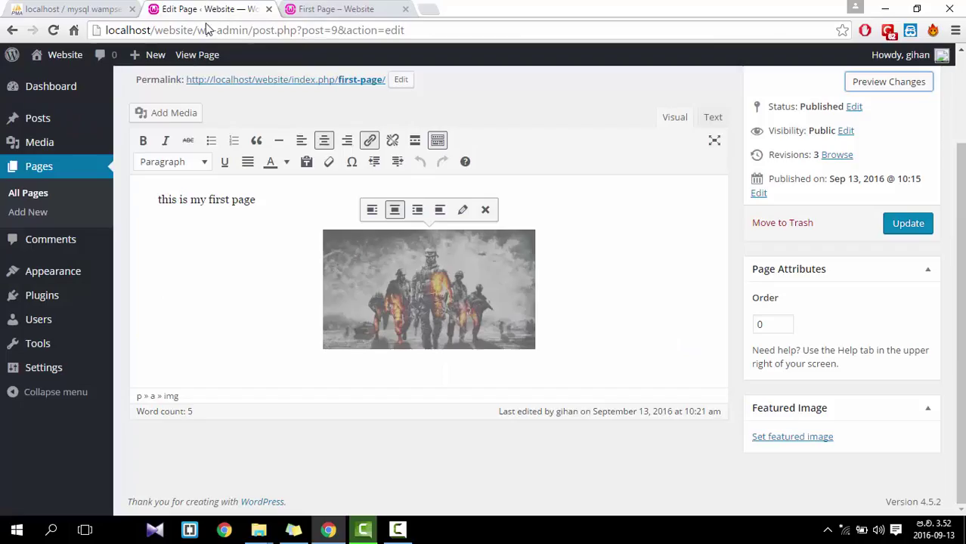
{"action": "left_click", "coordinate": [759, 438]}
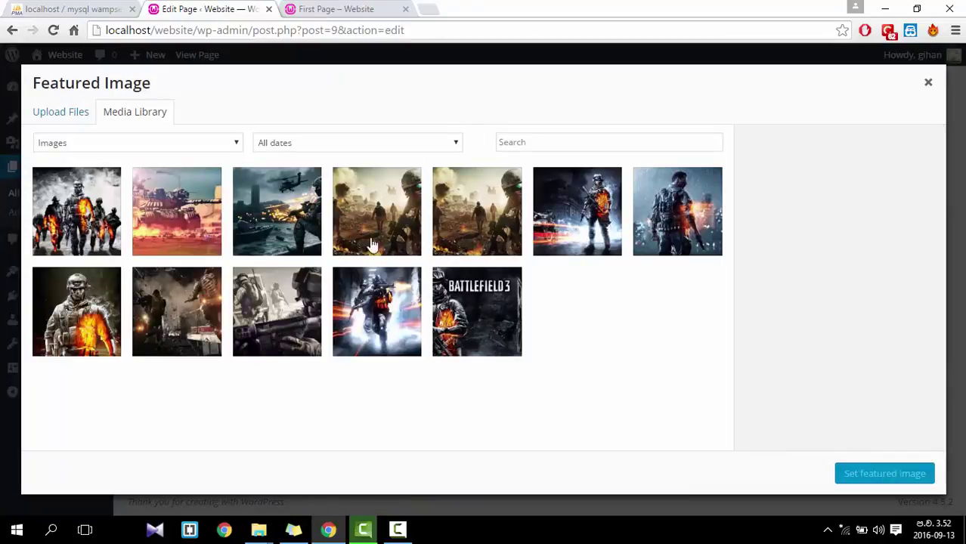
{"action": "left_click", "coordinate": [389, 213]}
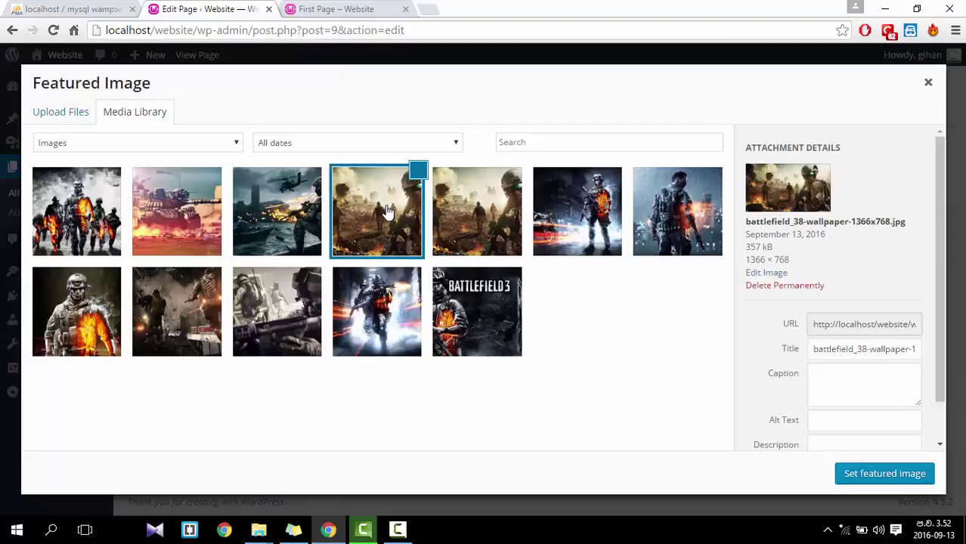
{"action": "left_click", "coordinate": [551, 227]}
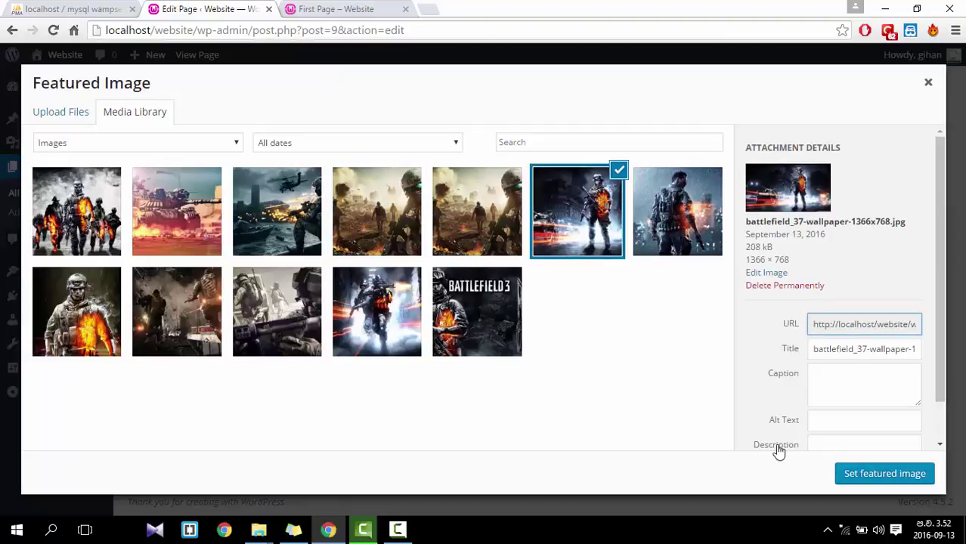
{"action": "left_click", "coordinate": [851, 477]}
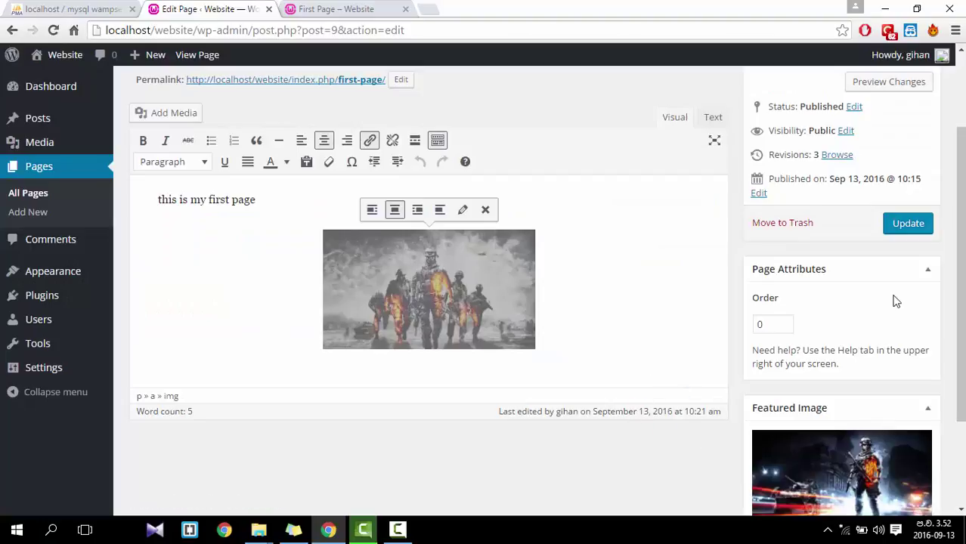
- Update the page and examine the featured image and the linked image in the preview
{"action": "left_click", "coordinate": [908, 224]}
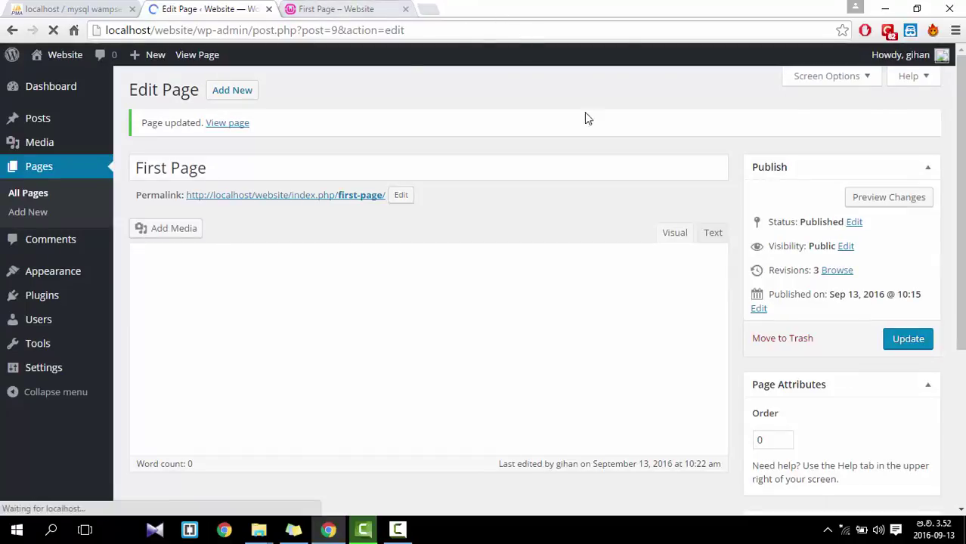
{"action": "left_click", "coordinate": [884, 198]}
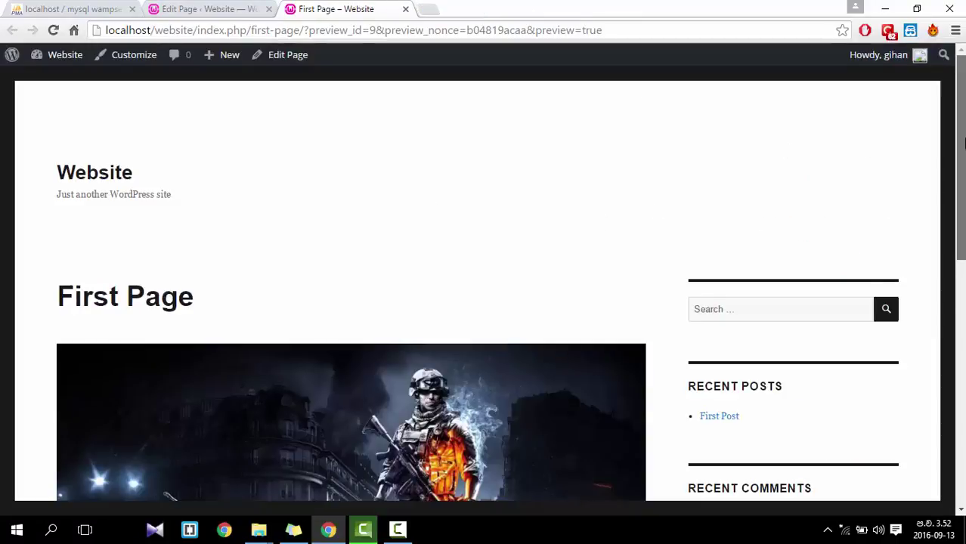
{"action": "left_click_drag", "start_coordinate": [960, 137], "coordinate": [946, 207]}
{"action": "left_click_drag", "start_coordinate": [396, 361], "coordinate": [618, 417]}
{"action": "left_click_drag", "start_coordinate": [960, 318], "coordinate": [958, 483]}
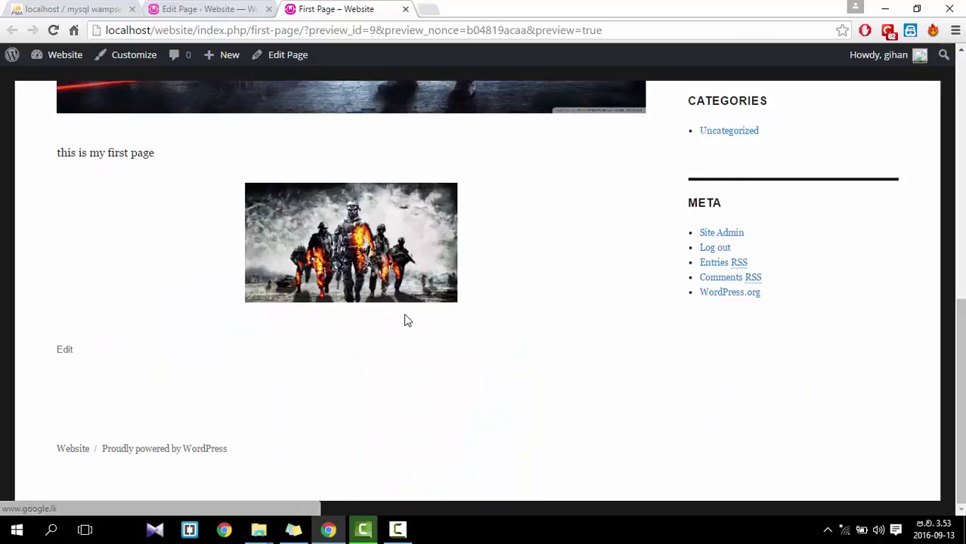
- Return to the page editor and close the preview tab
{"action": "left_click", "coordinate": [249, 9]}
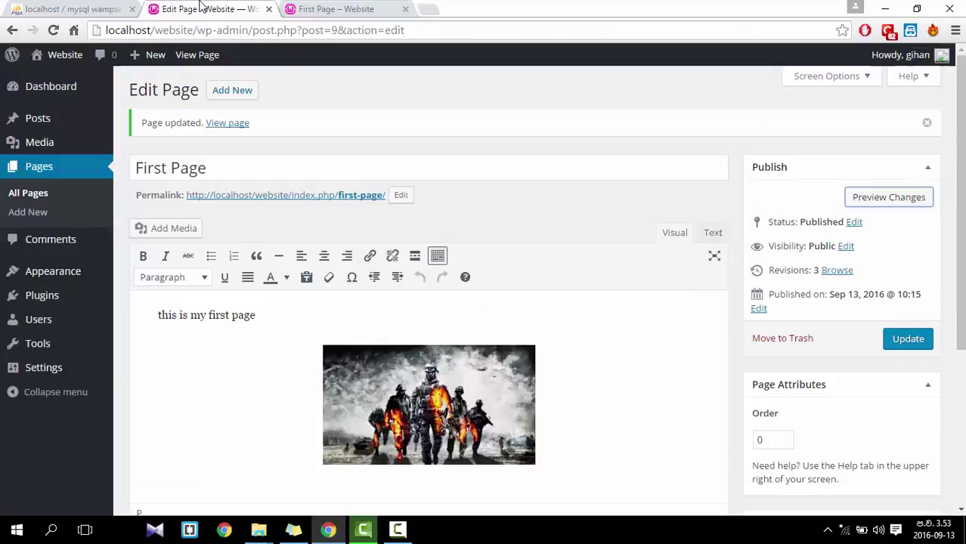
{"action": "left_click", "coordinate": [406, 9]}
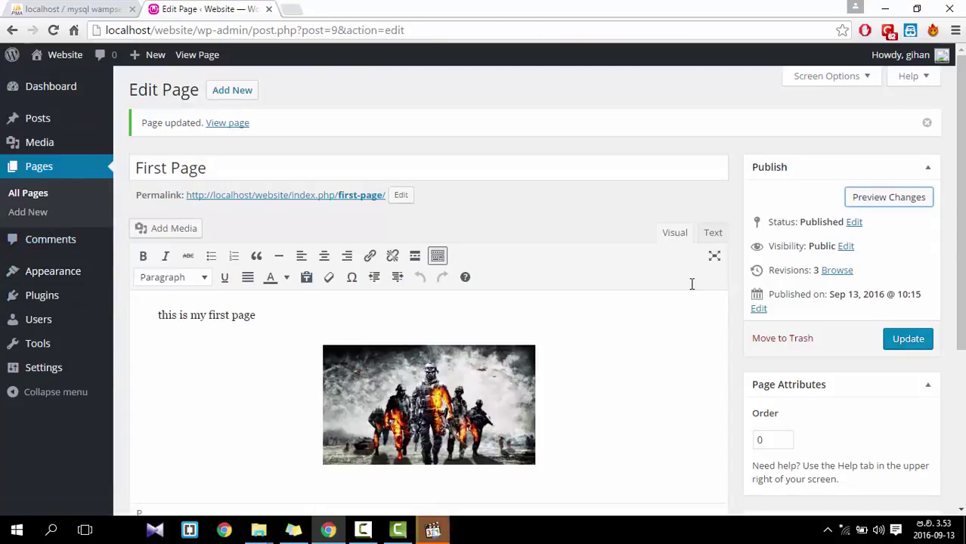
{"action": "mouse_move", "coordinate": [961, 245]}
{"action": "left_mouse_down"}
{"action": "mouse_move", "coordinate": [961, 344]}
{"action": "mouse_move", "coordinate": [961, 226]}
{"action": "left_mouse_up"}
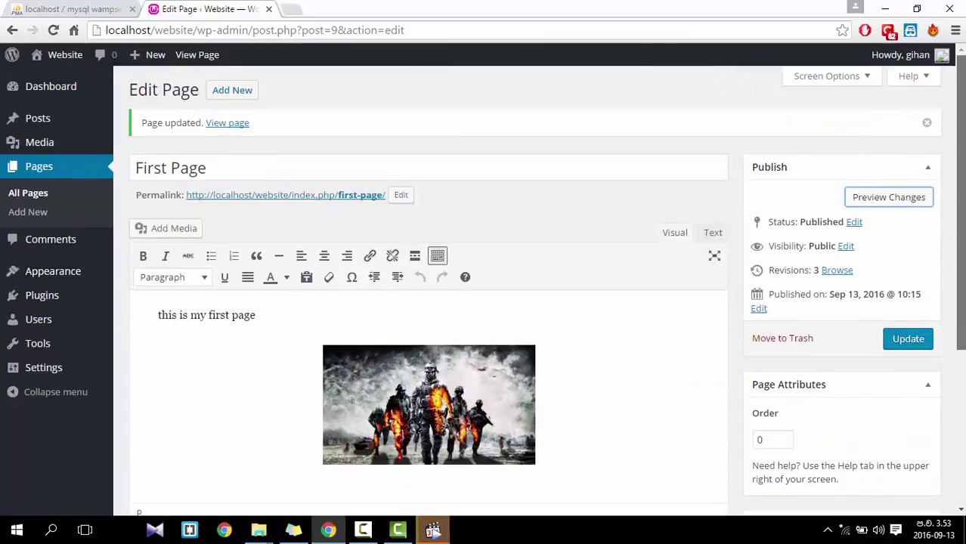